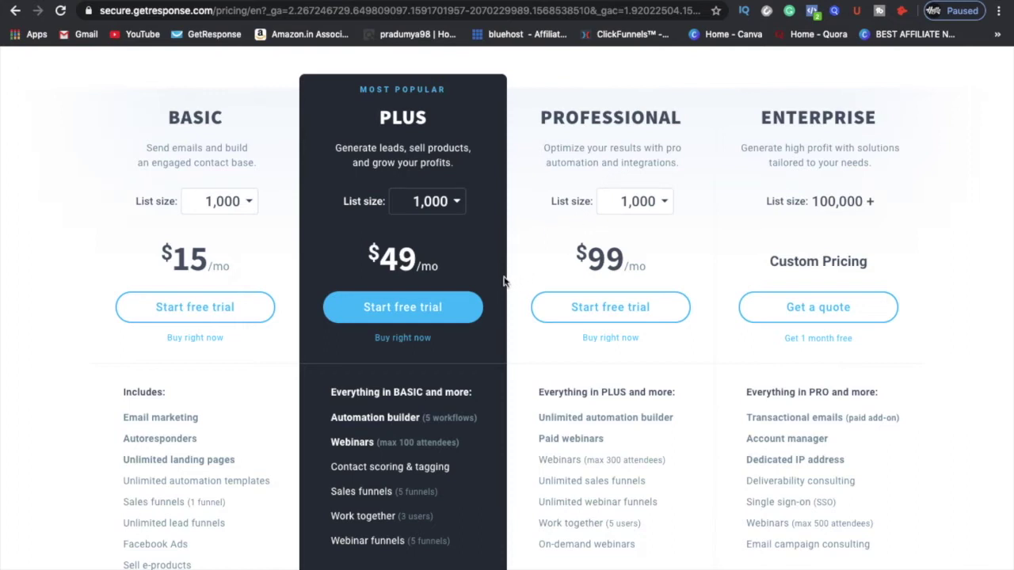
Step: Start a free Plus trial and create the account with a name, email and password
click(448, 307)
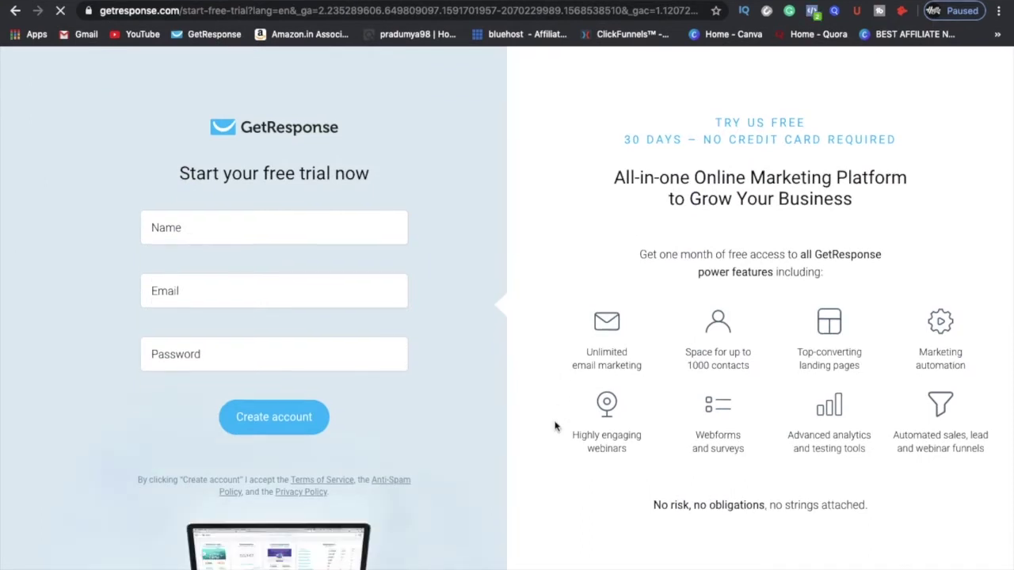
click(476, 310)
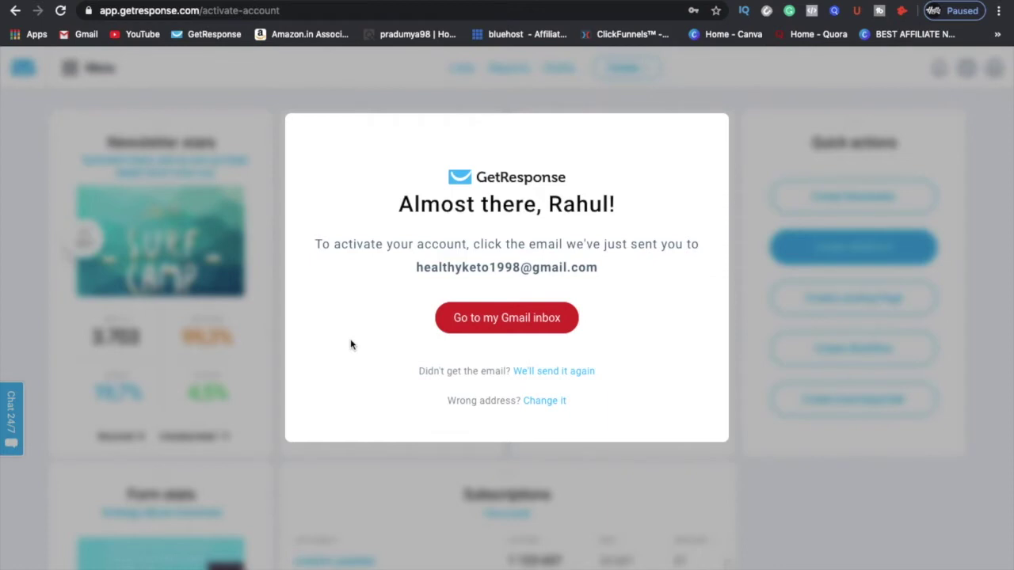
Step: Open the GetResponse activation email in Gmail and activate the new account
click(488, 327)
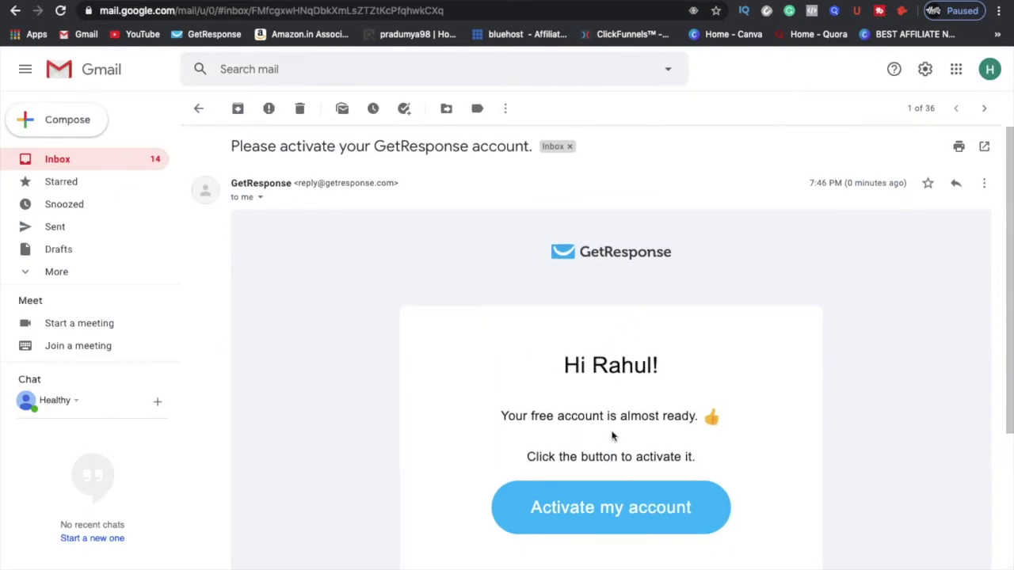
click(599, 518)
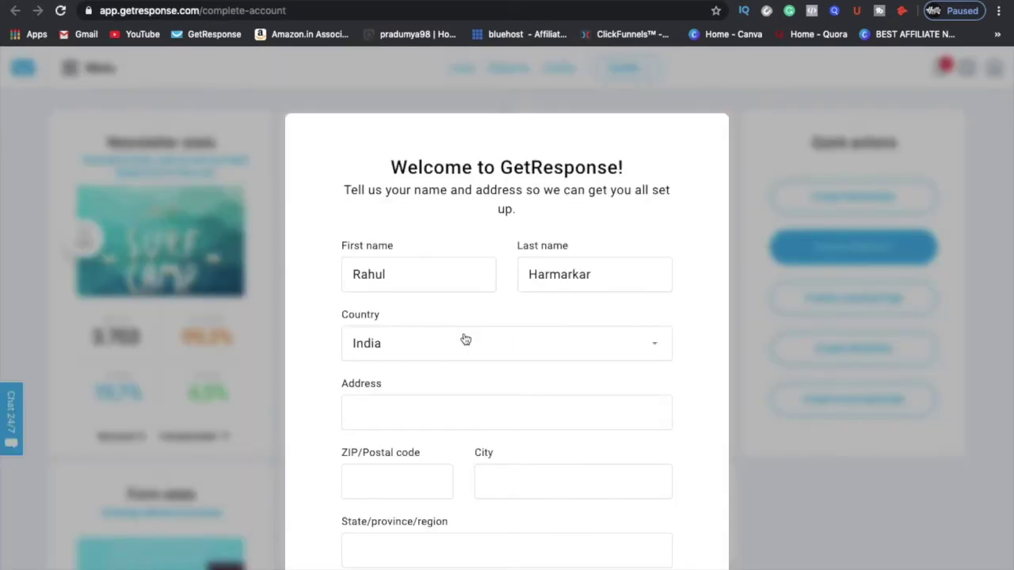
Step: Check the name and country on the Welcome form and submit it to reach the dashboard
scroll(466, 339, down, 1)
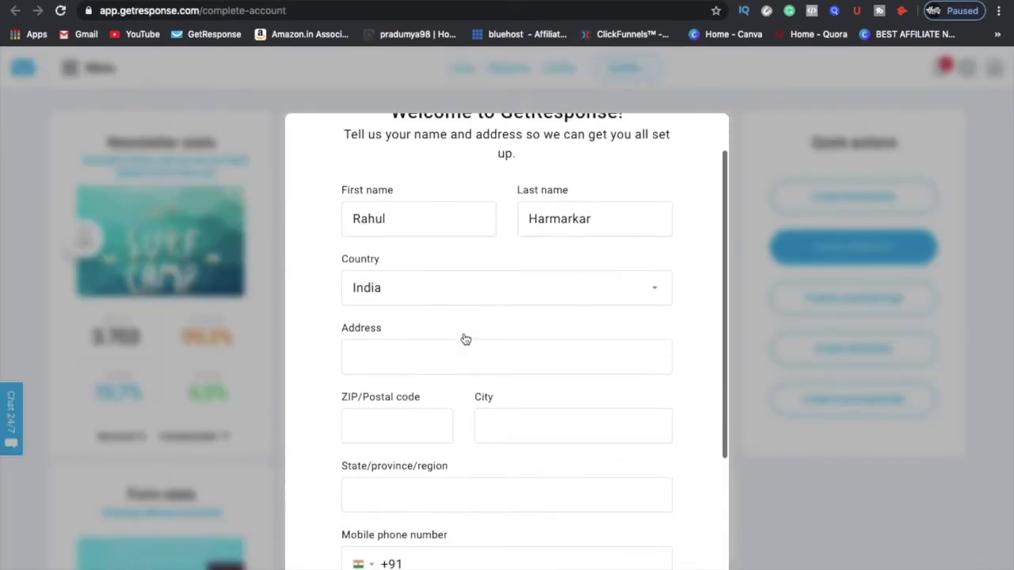
scroll(405, 294, down, 3)
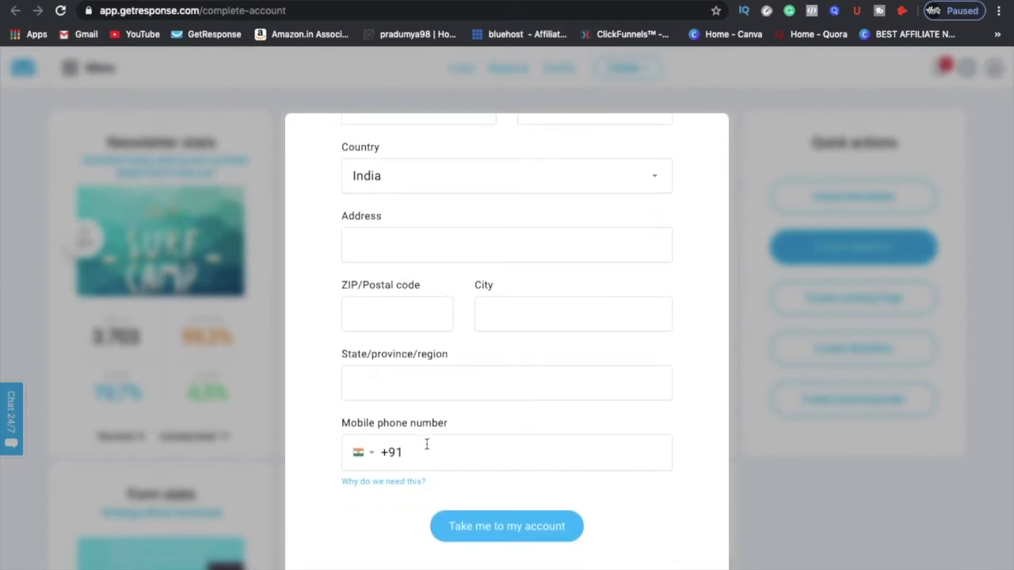
click(482, 526)
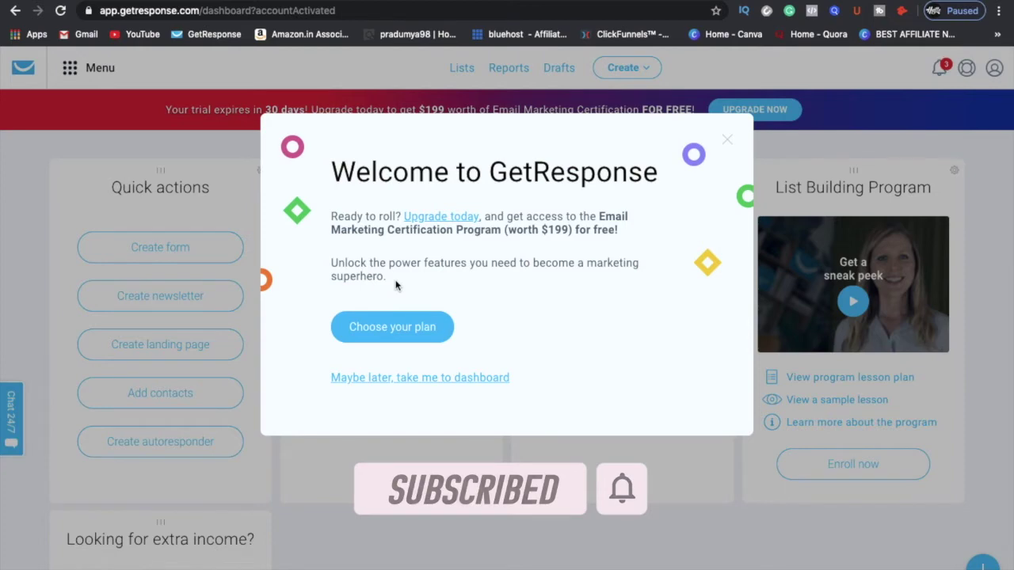
Step: Skip the plan offer with 'Maybe later', look over the dashboard widgets, and open the tools menu
click(400, 378)
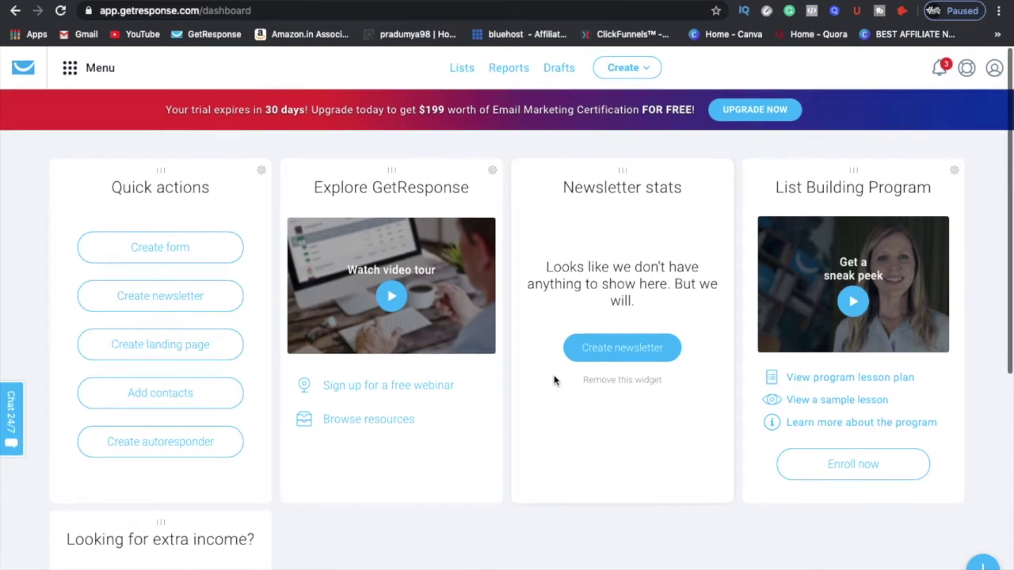
scroll(554, 380, down, 1)
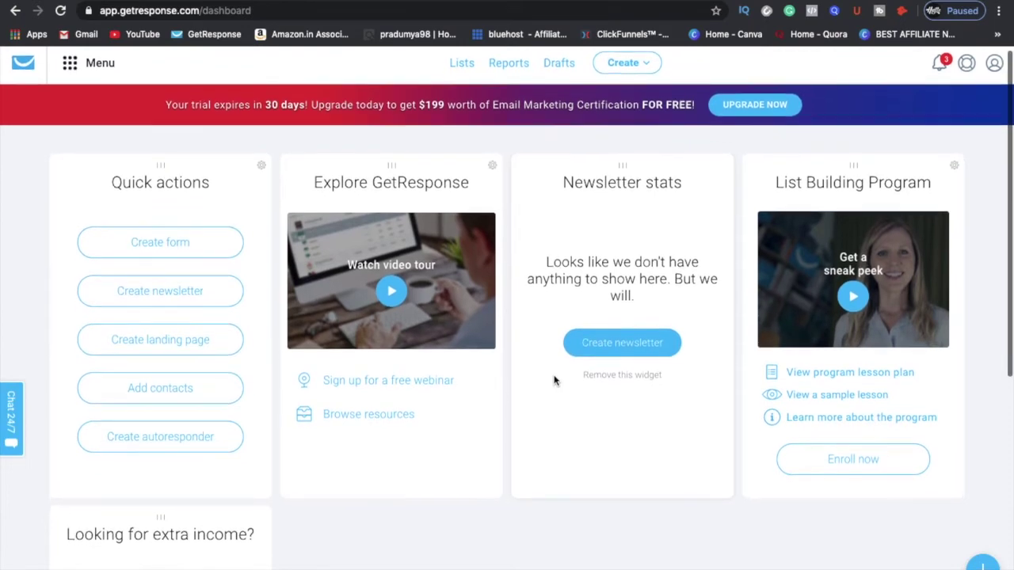
scroll(554, 380, down, 2)
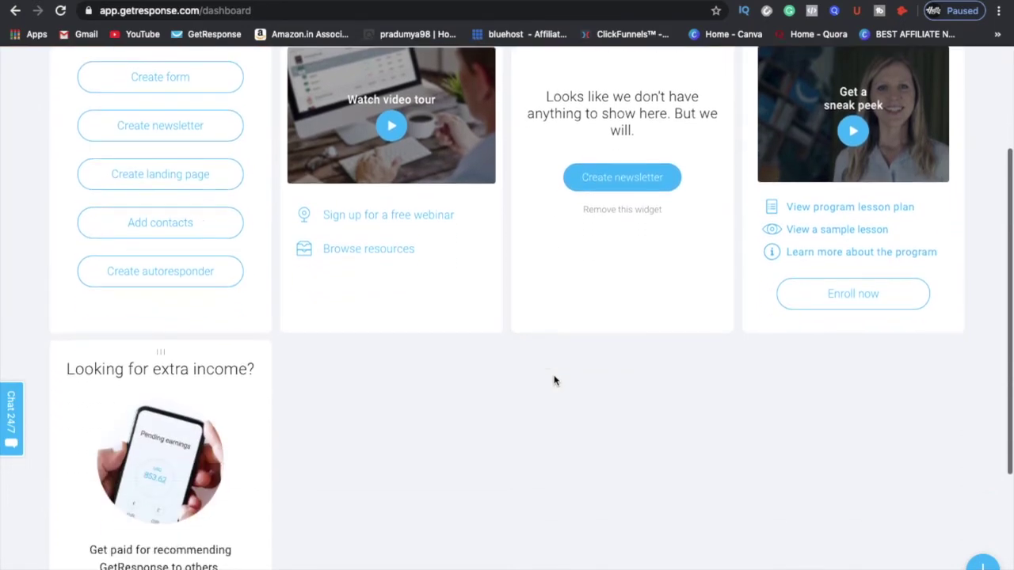
scroll(554, 378, up, 3)
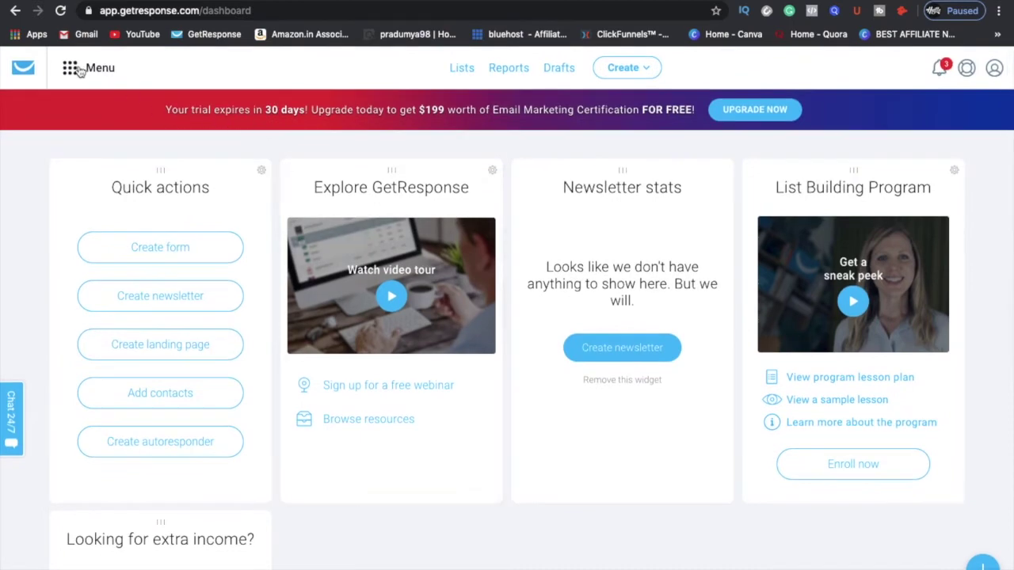
click(79, 72)
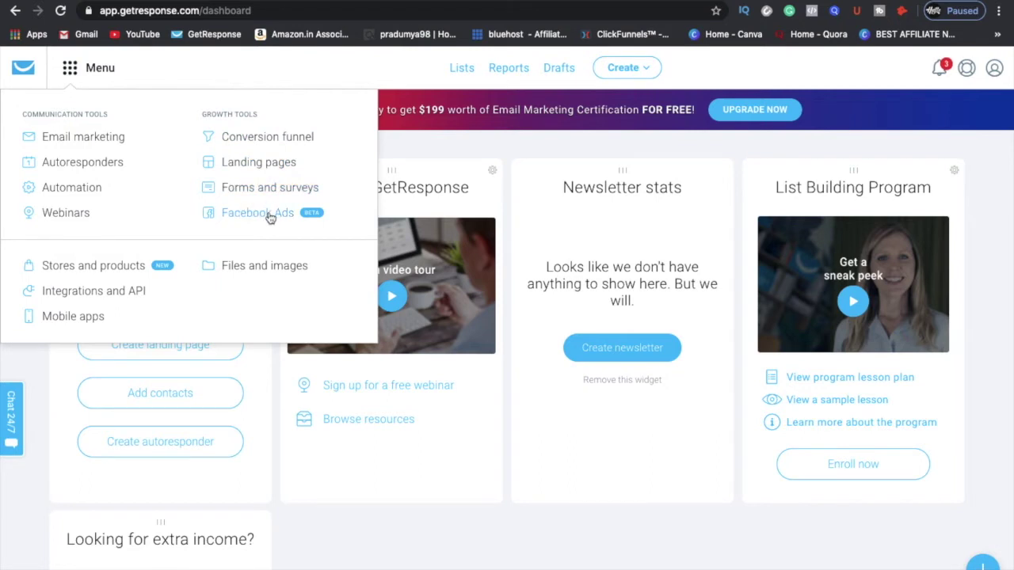
Step: Open Email marketing and browse its A/B tests and My templates tabs
click(88, 146)
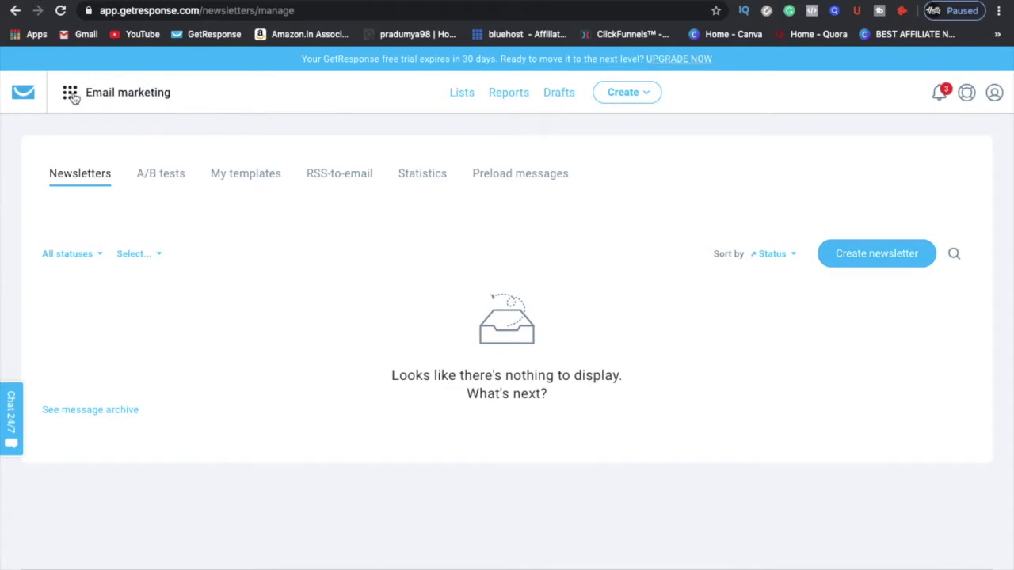
click(144, 176)
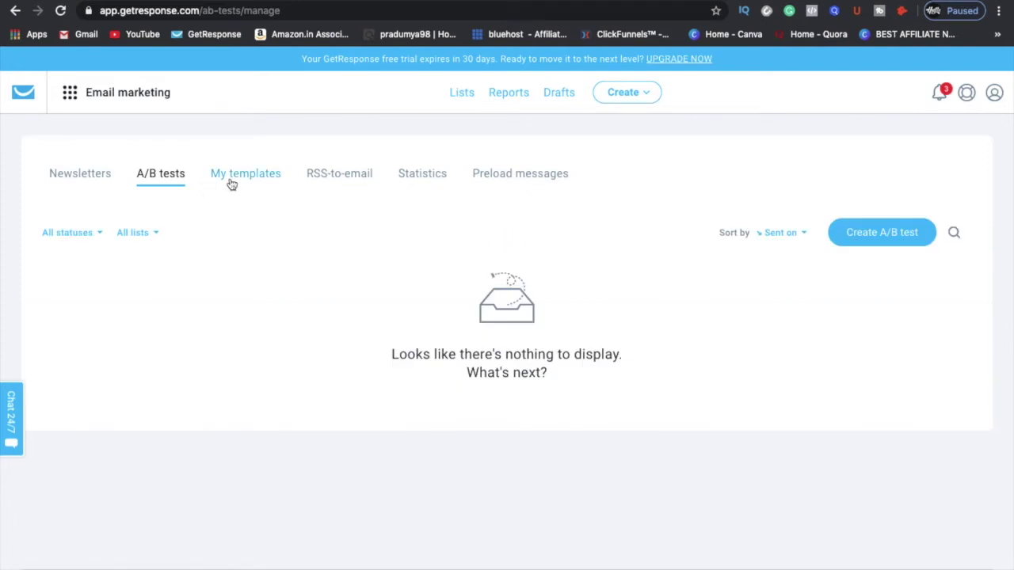
click(231, 174)
click(119, 92)
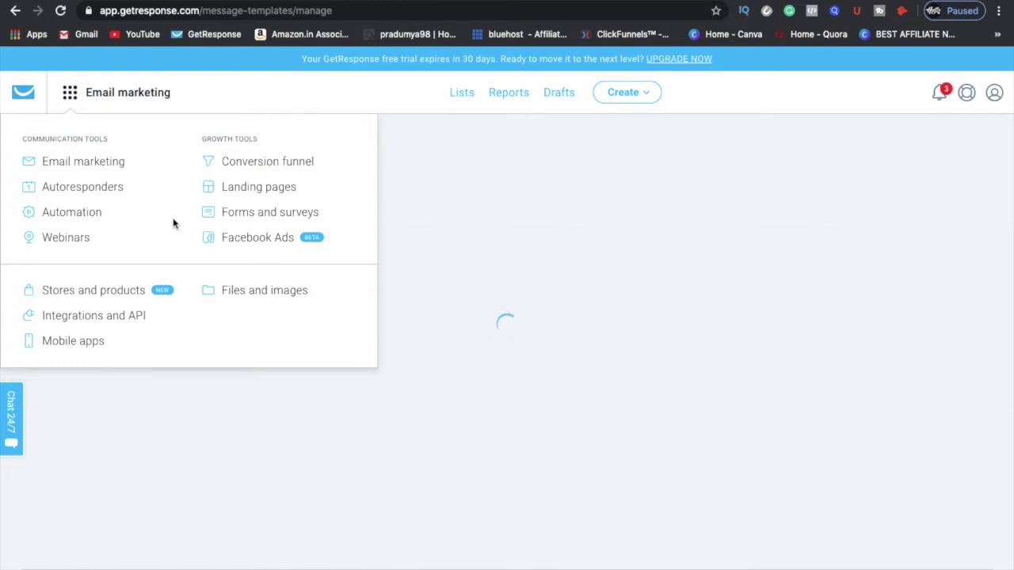
Step: View the empty Manage autoresponders page, then return to the tools menu
click(114, 191)
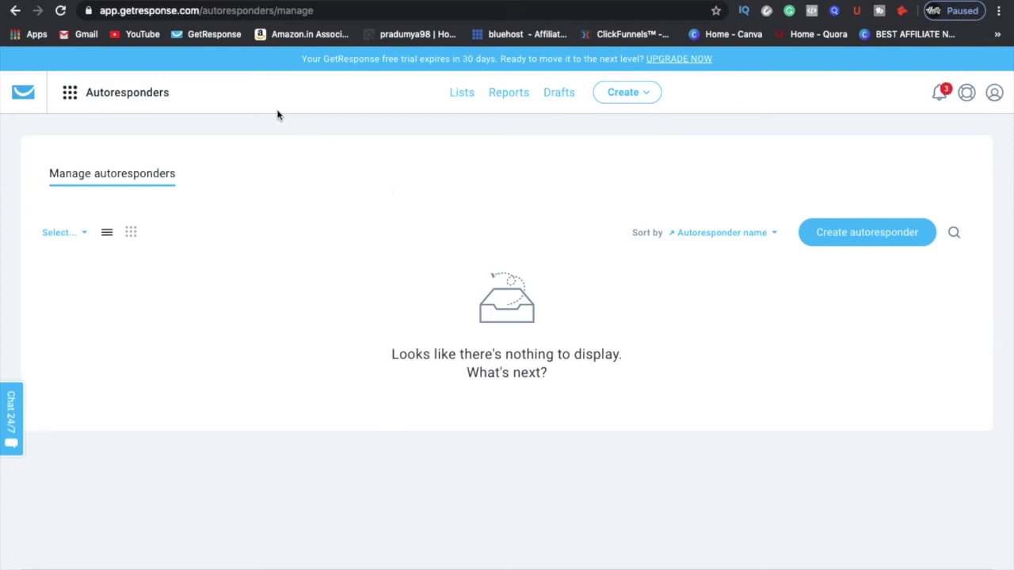
click(70, 92)
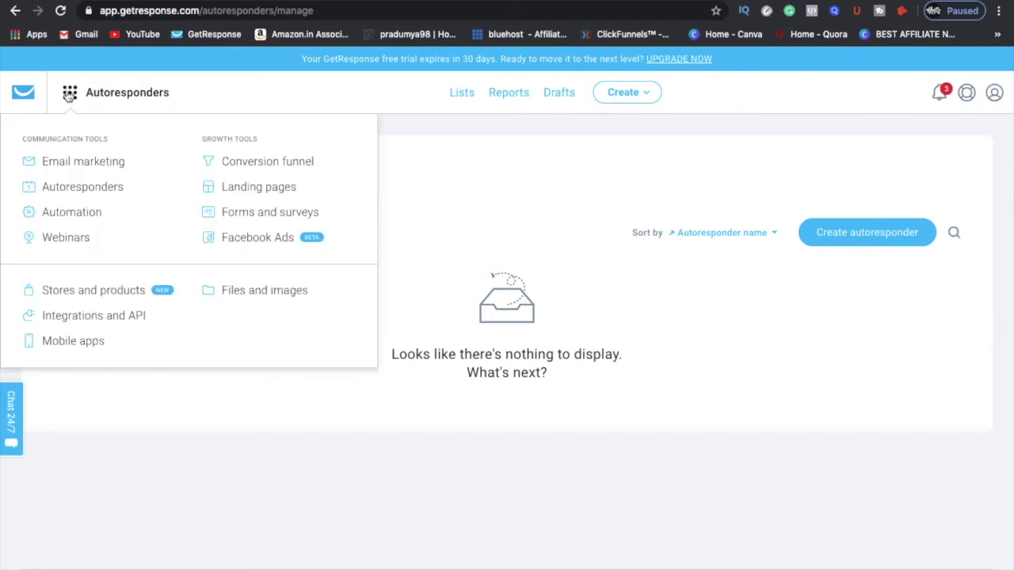
Step: Review the Automation introduction page, then go to the Webinars section
click(95, 216)
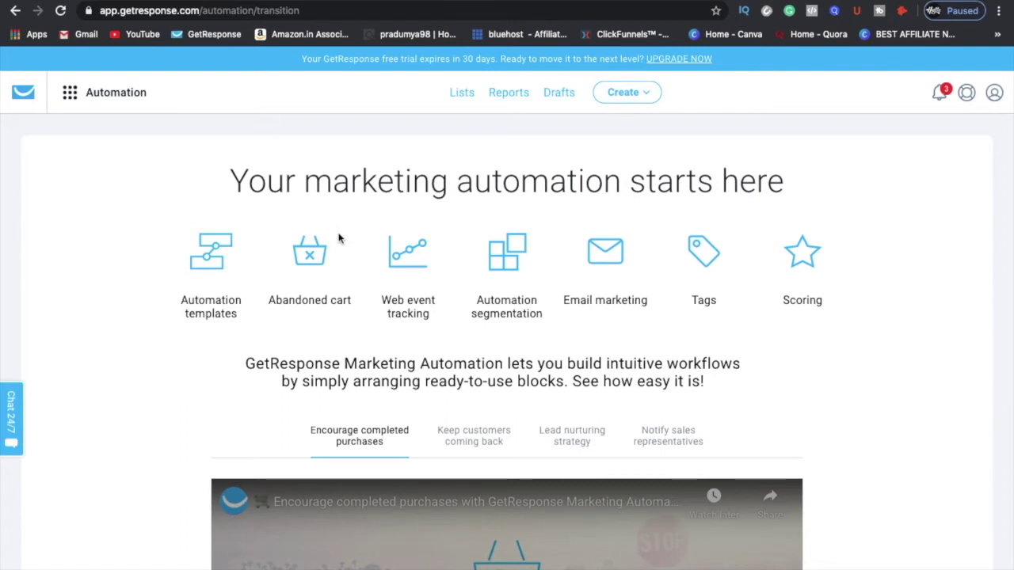
click(72, 91)
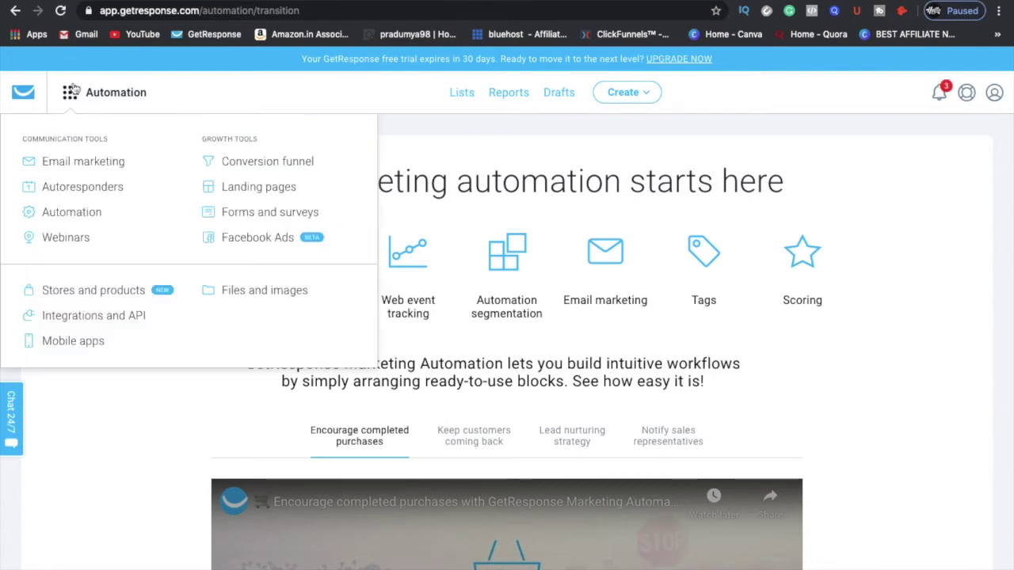
click(79, 246)
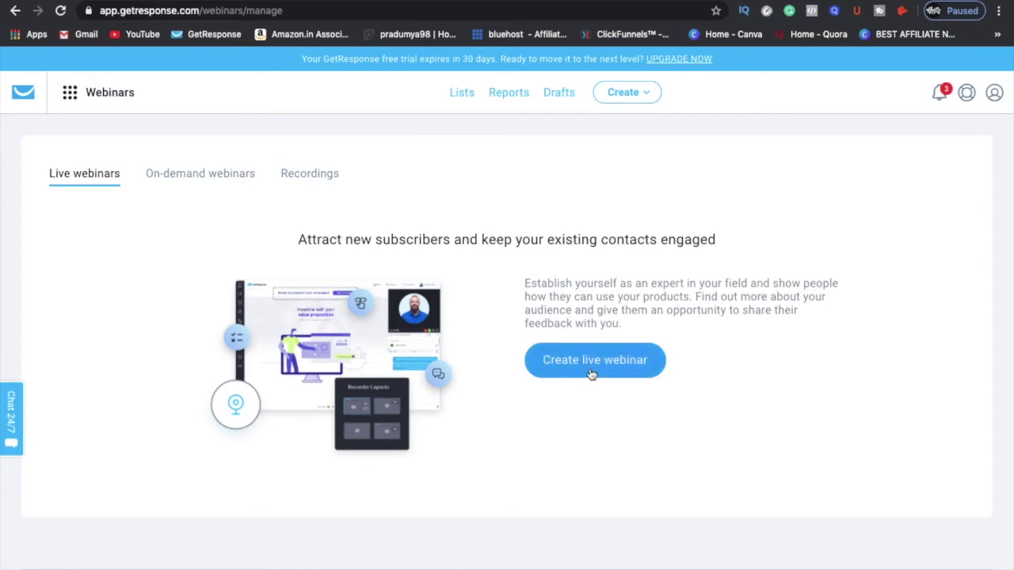
Step: Check the webinar Recordings tab, which shows an upgrade notice
click(290, 175)
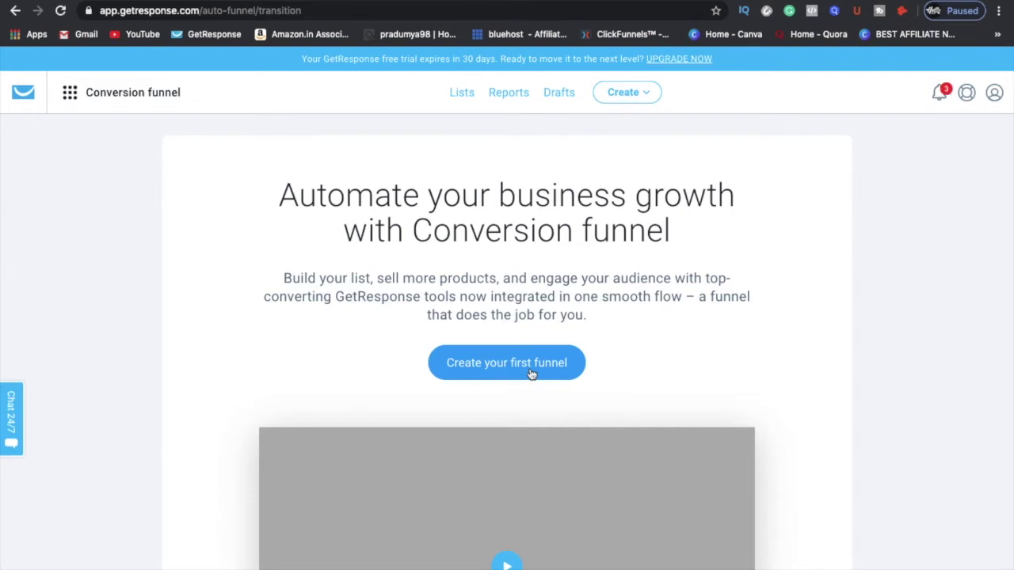
Step: Scroll through the Conversion funnel overview, then switch to the Landing pages section
scroll(530, 374, down, 3)
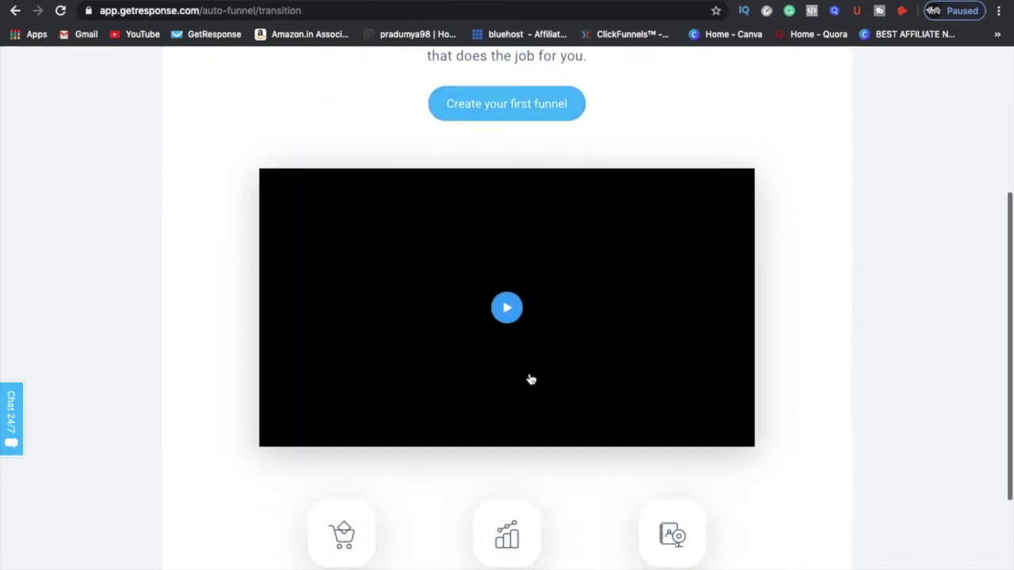
scroll(530, 379, down, 1)
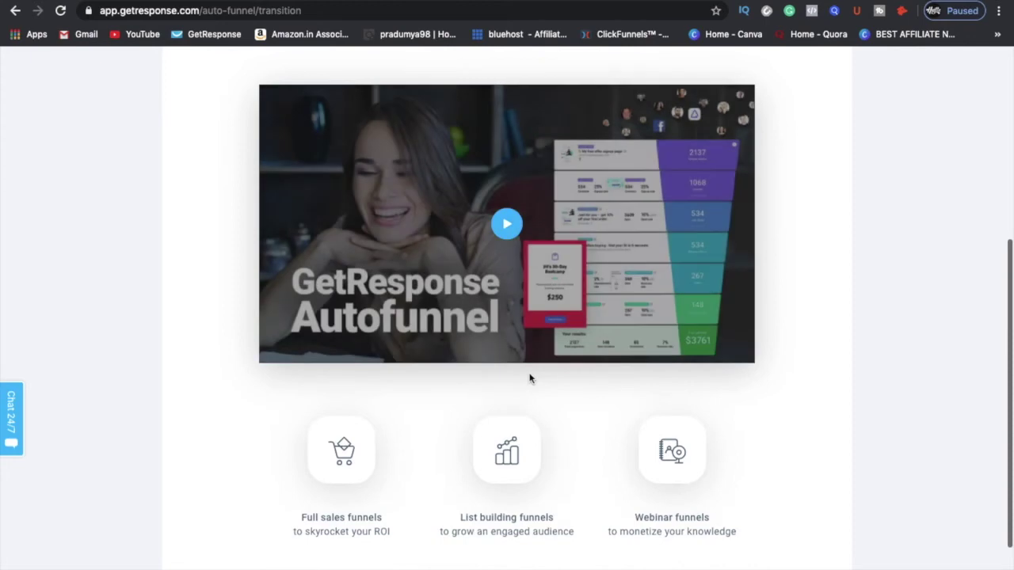
scroll(529, 378, down, 1)
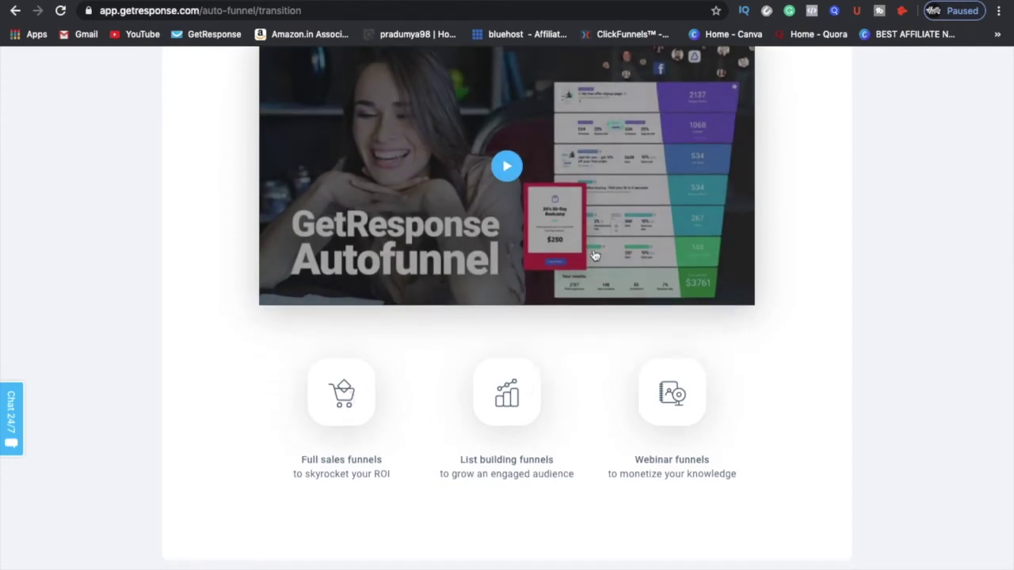
ctrl+scroll(701, 112, up, 5)
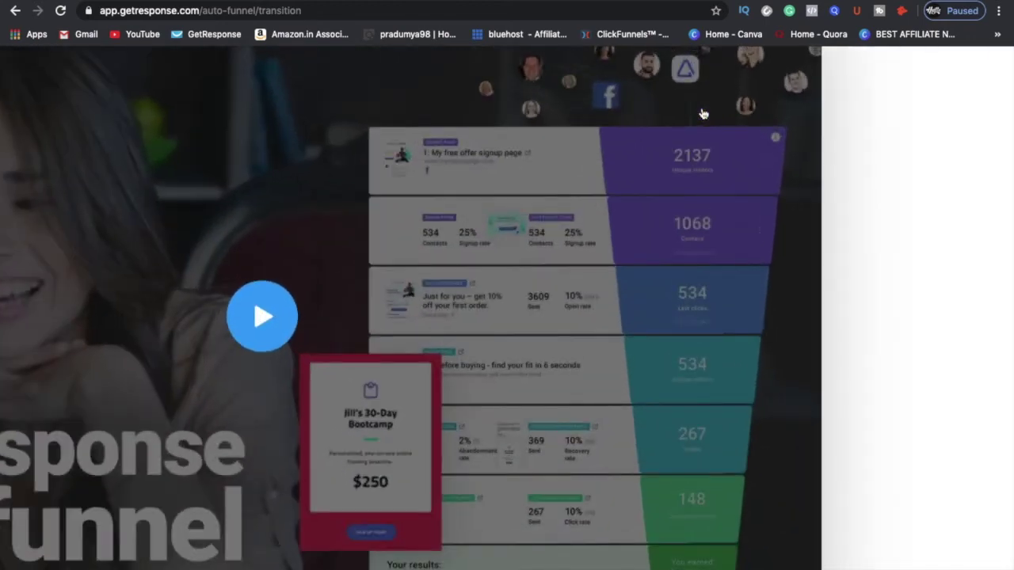
ctrl+scroll(700, 111, up, 2)
scroll(516, 350, down, 2)
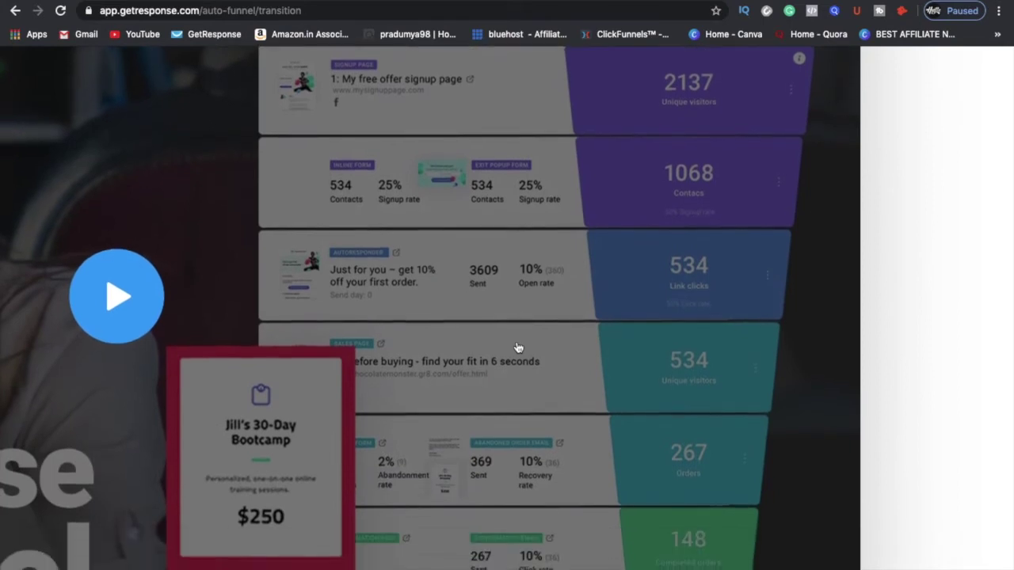
scroll(477, 316, down, 1)
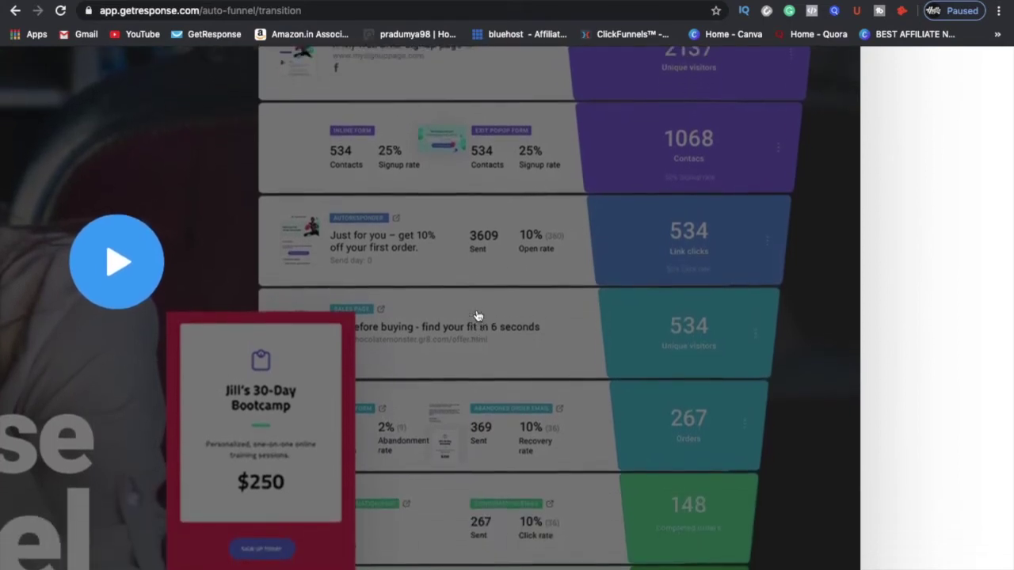
scroll(478, 316, up, 1)
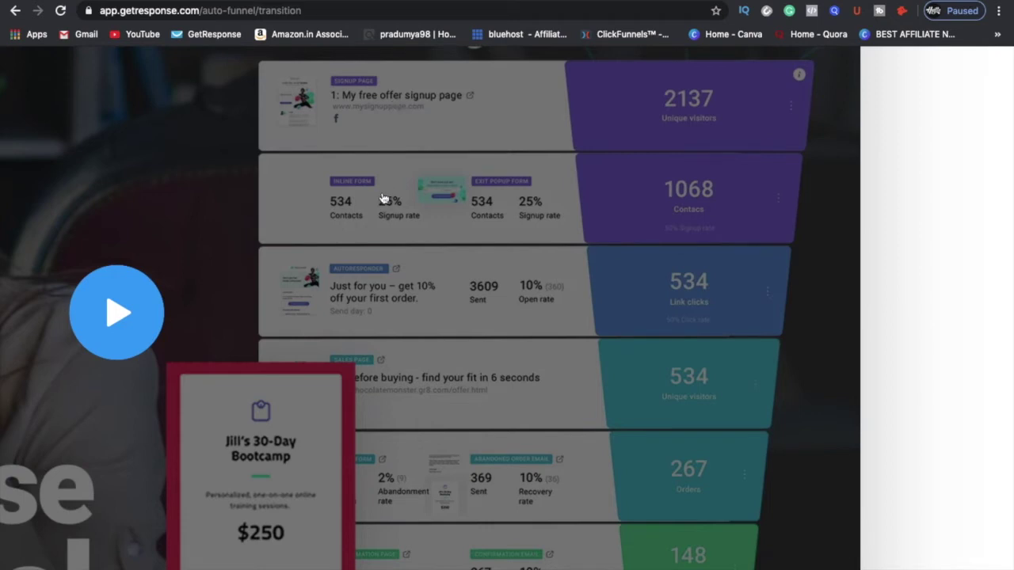
scroll(379, 277, down, 1)
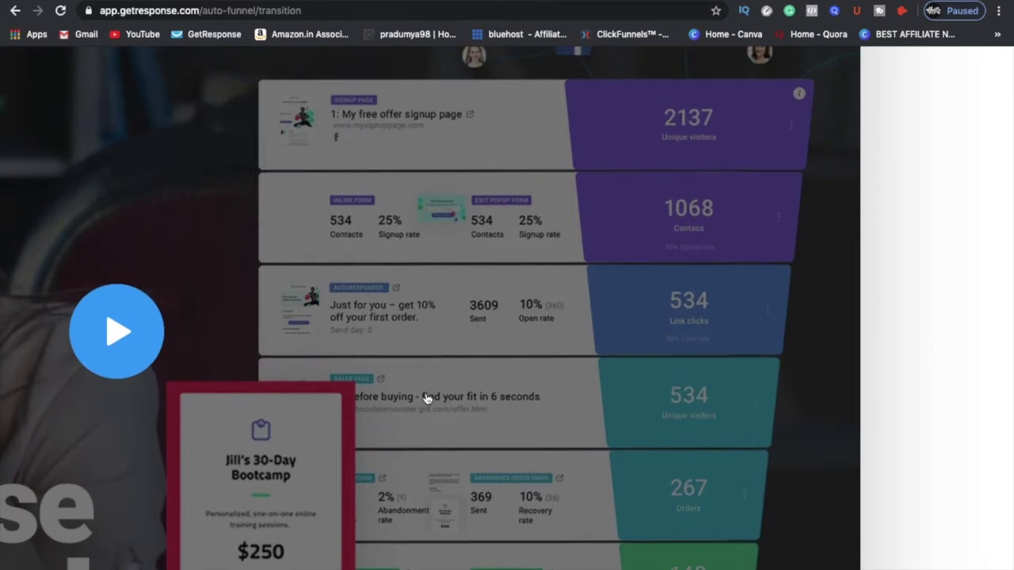
scroll(432, 423, down, 1)
scroll(431, 422, up, 1)
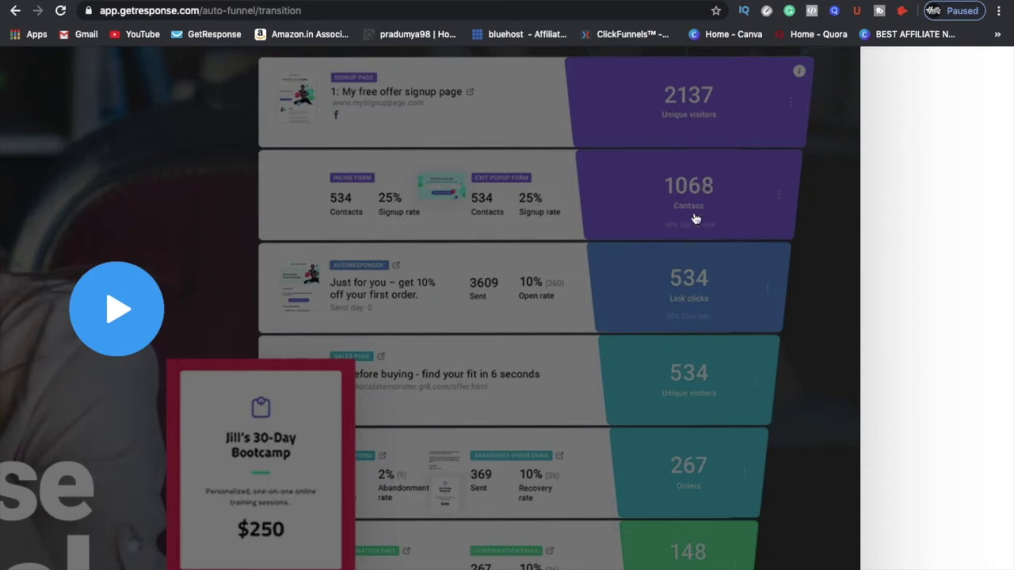
scroll(696, 212, down, 3)
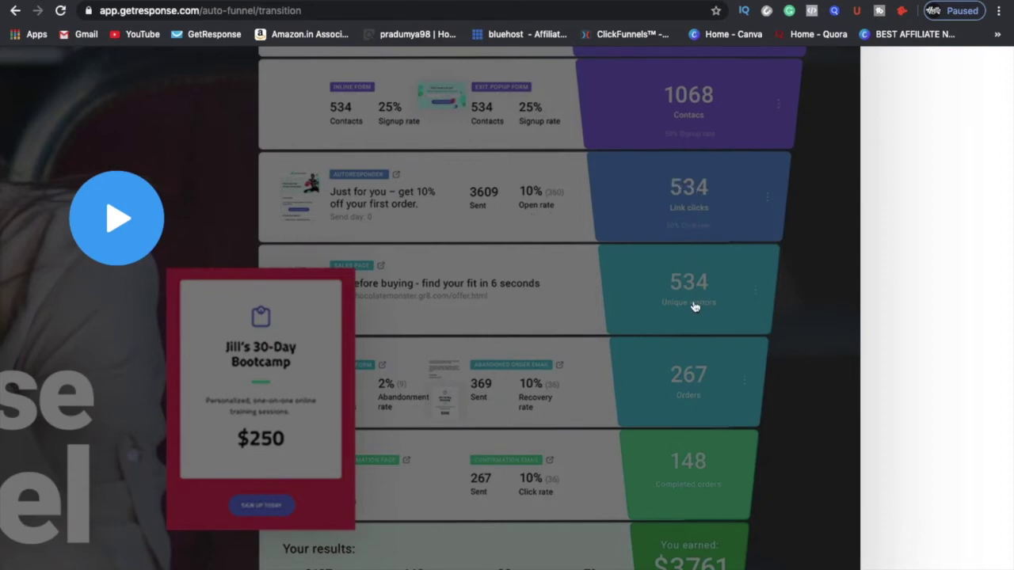
scroll(694, 306, down, 2)
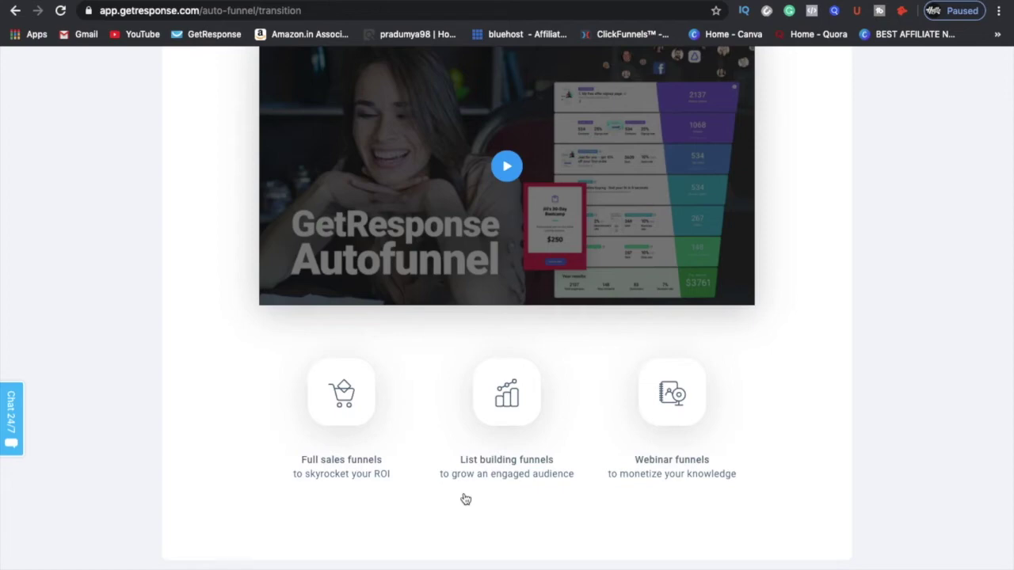
scroll(465, 498, up, 5)
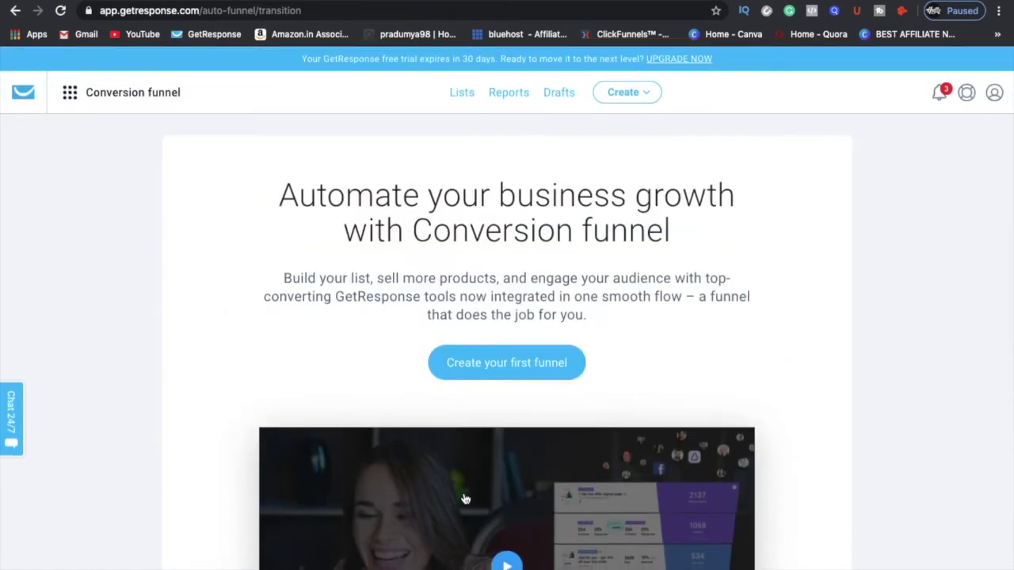
click(70, 92)
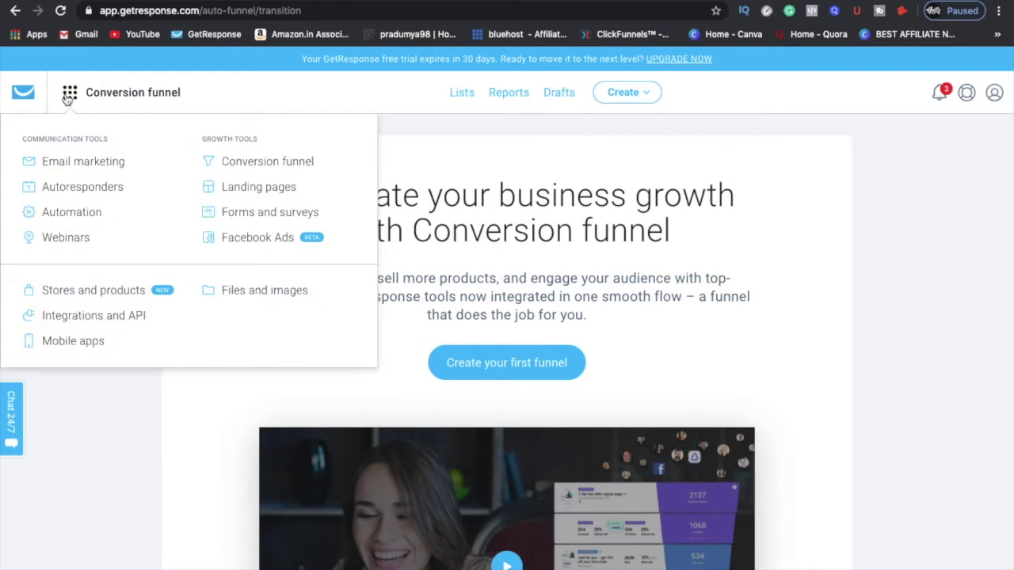
click(248, 190)
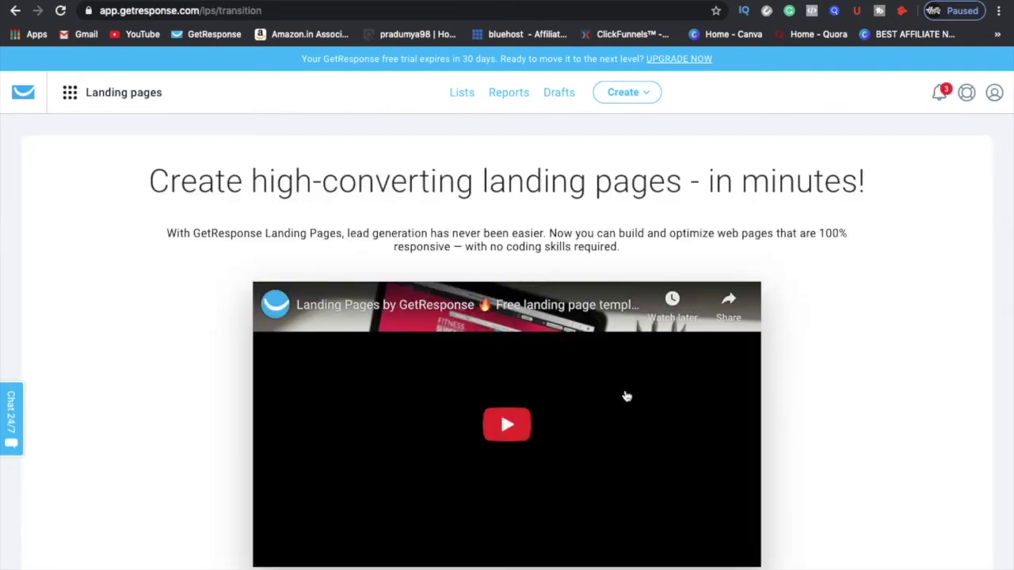
Step: Scroll through the Landing pages overview, then switch to the Forms and surveys section
scroll(625, 396, down, 2)
scroll(625, 396, down, 4)
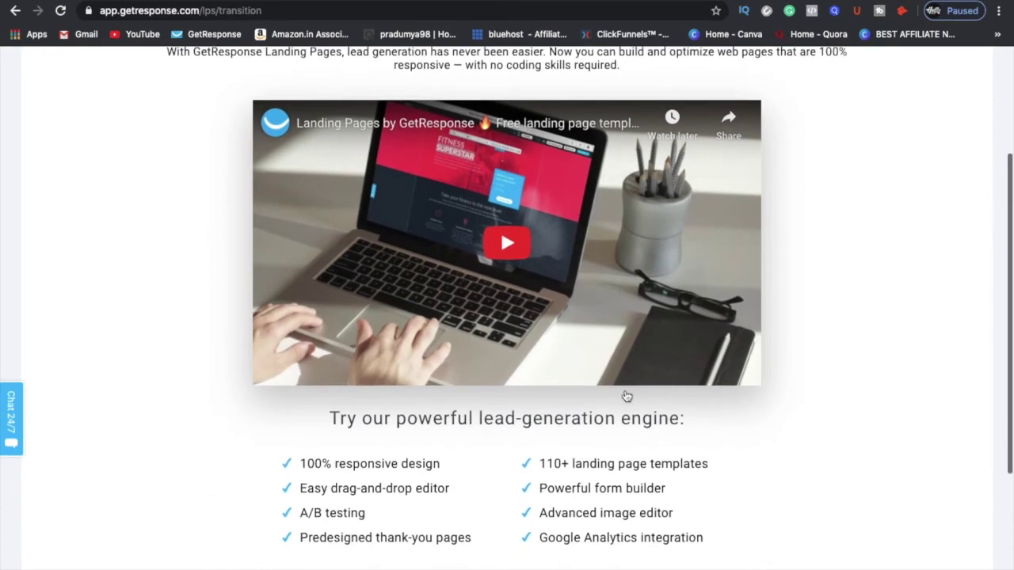
scroll(626, 394, down, 2)
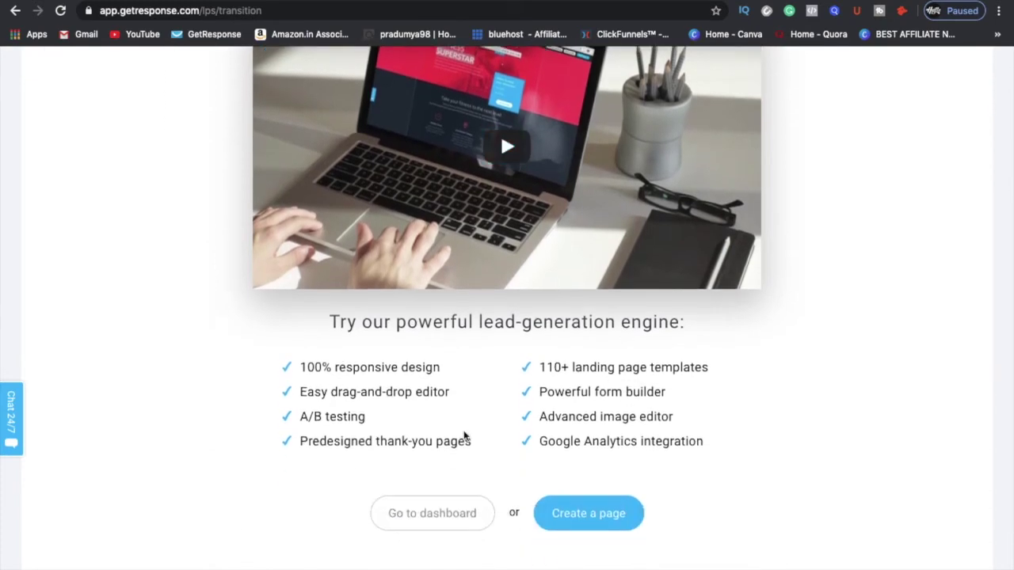
scroll(479, 507, down, 3)
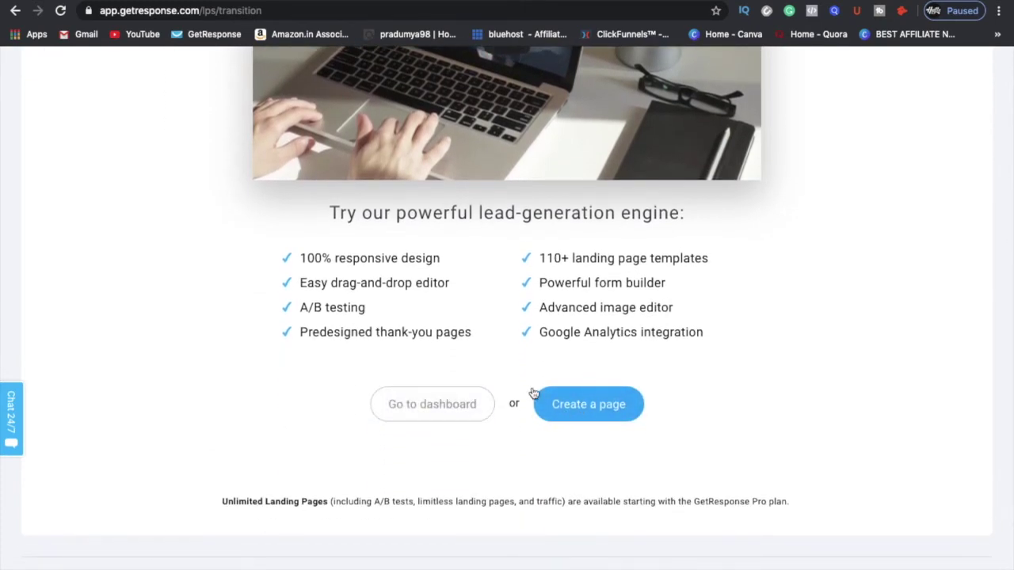
scroll(531, 397, up, 5)
scroll(534, 394, up, 3)
click(76, 93)
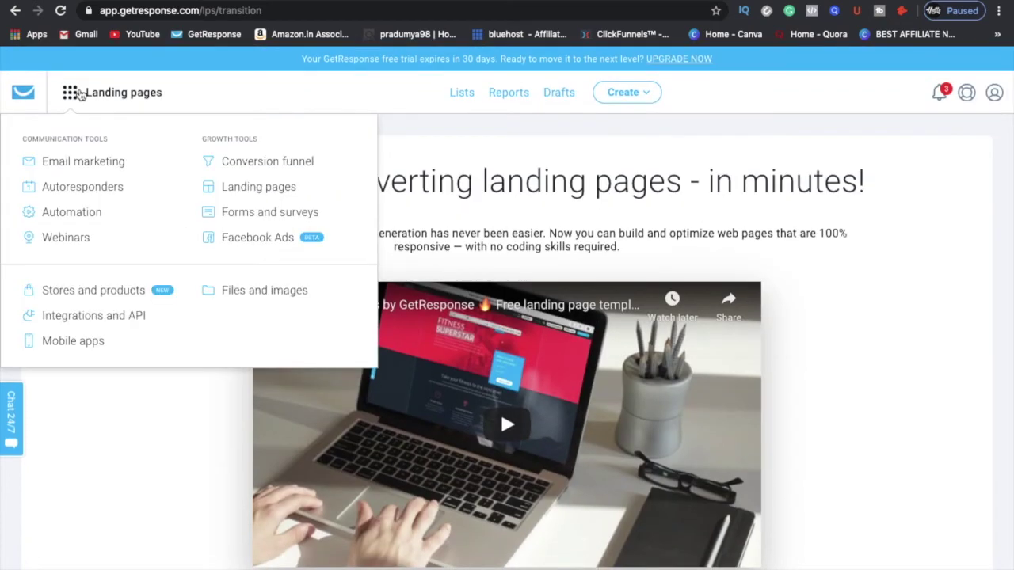
click(260, 213)
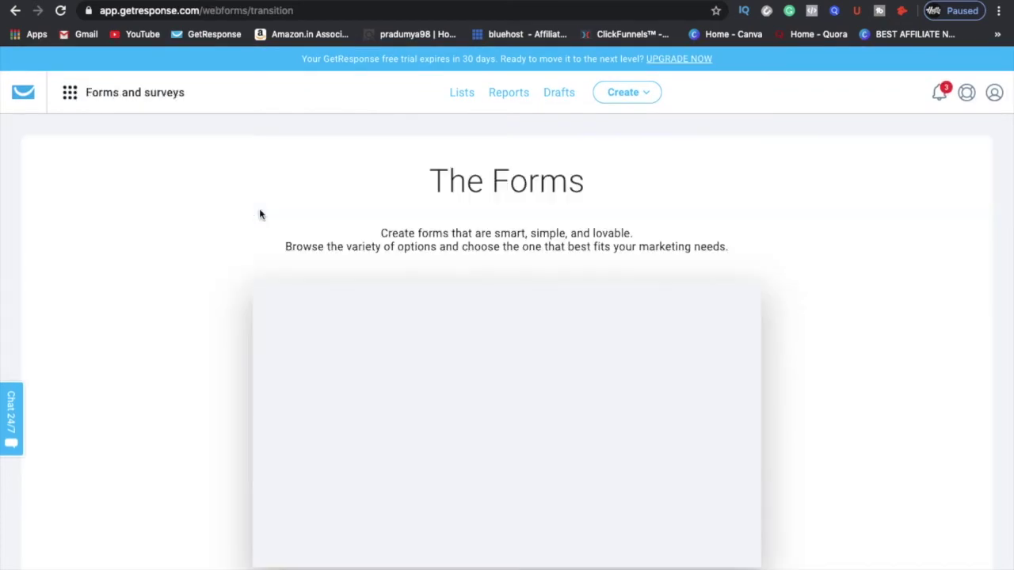
Step: Leave the Forms and surveys page and return to the GetResponse dashboard via the logo
scroll(565, 389, down, 5)
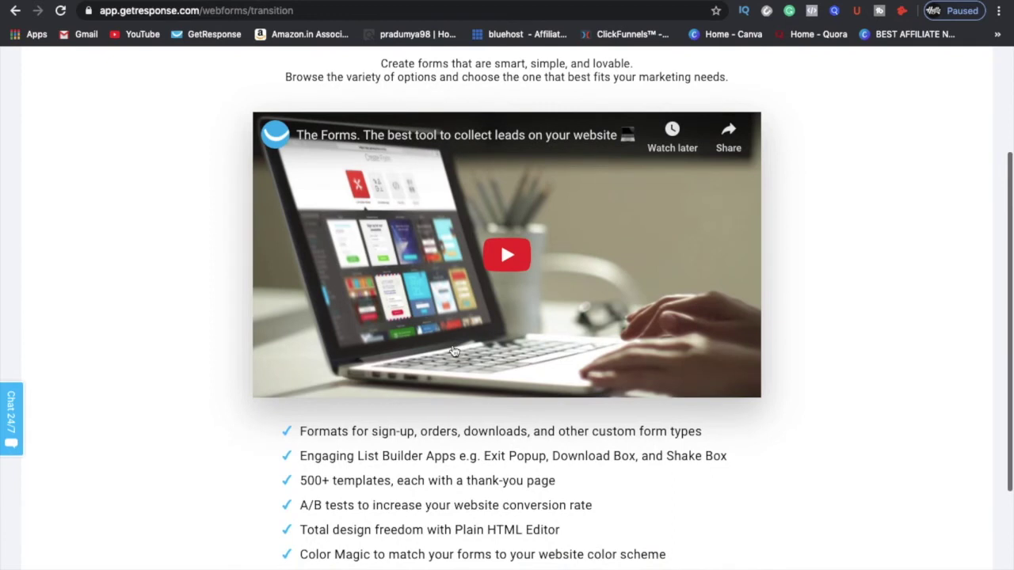
scroll(564, 396, up, 5)
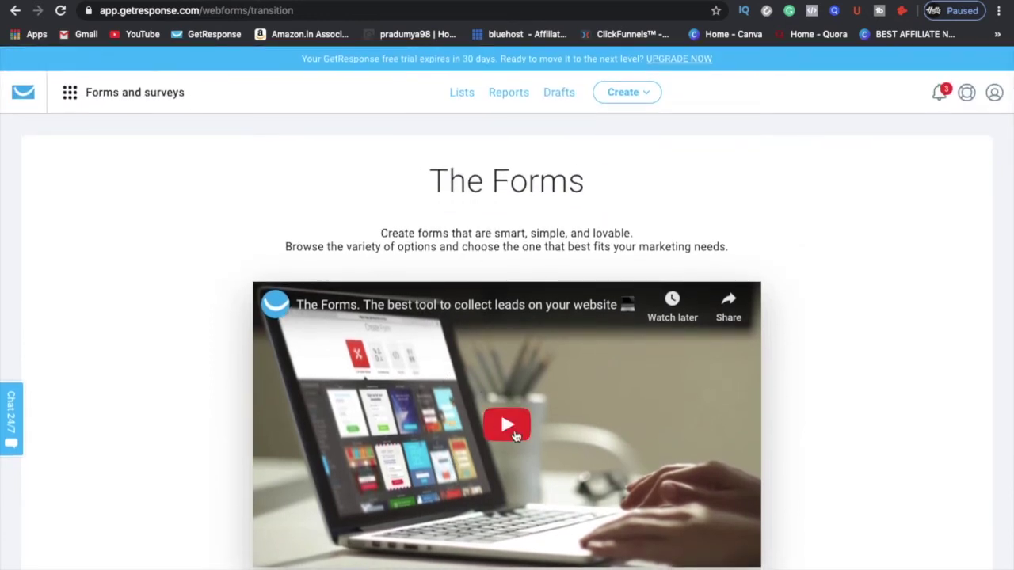
click(69, 93)
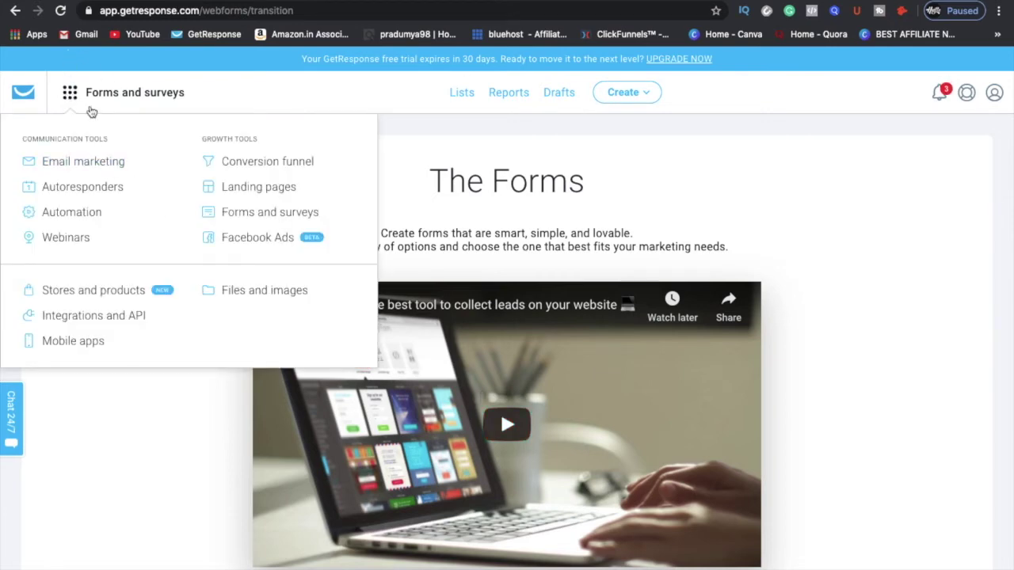
click(102, 95)
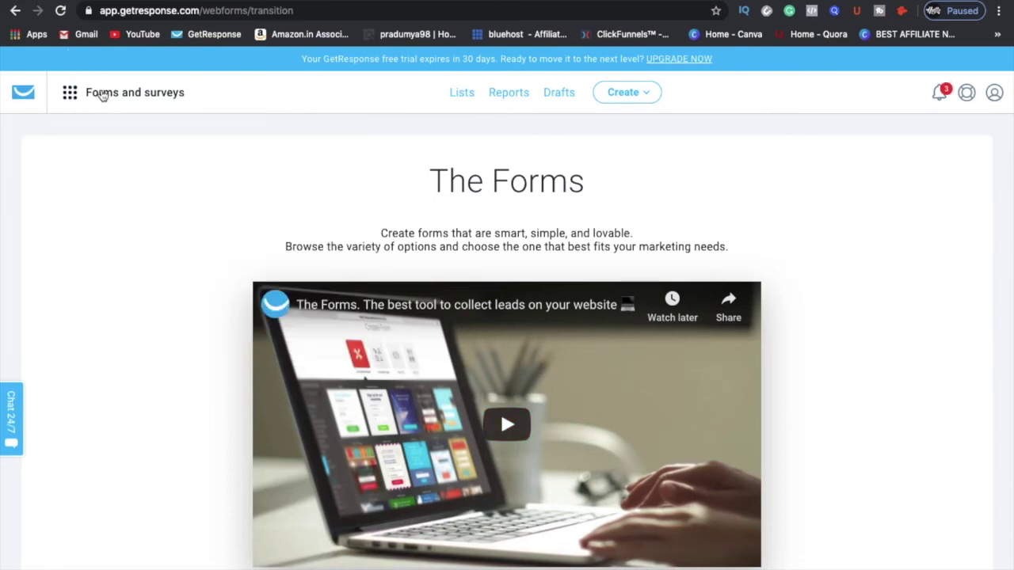
click(41, 94)
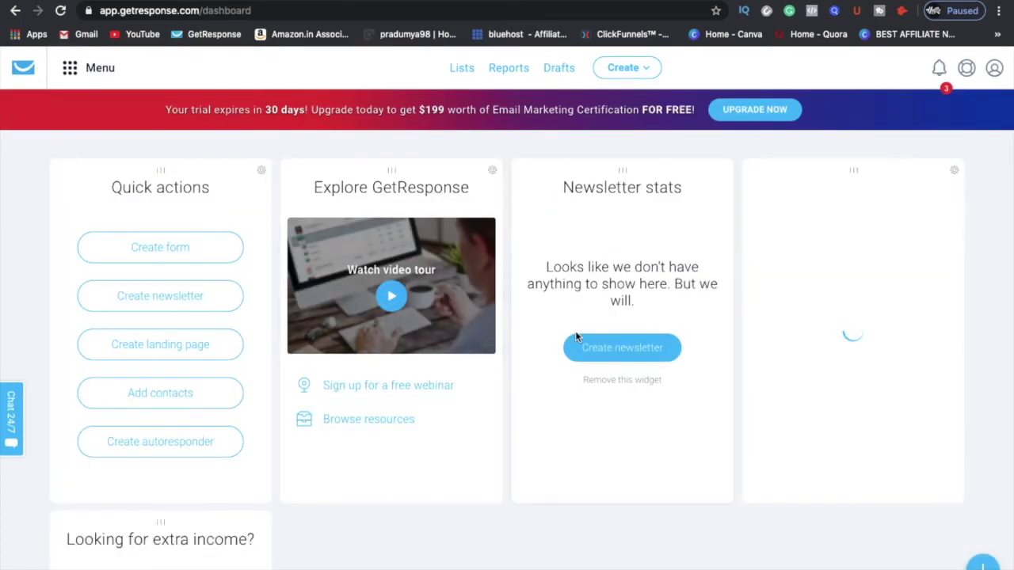
Step: Scroll down the dashboard past the empty Newsletter stats widget
scroll(575, 338, down, 2)
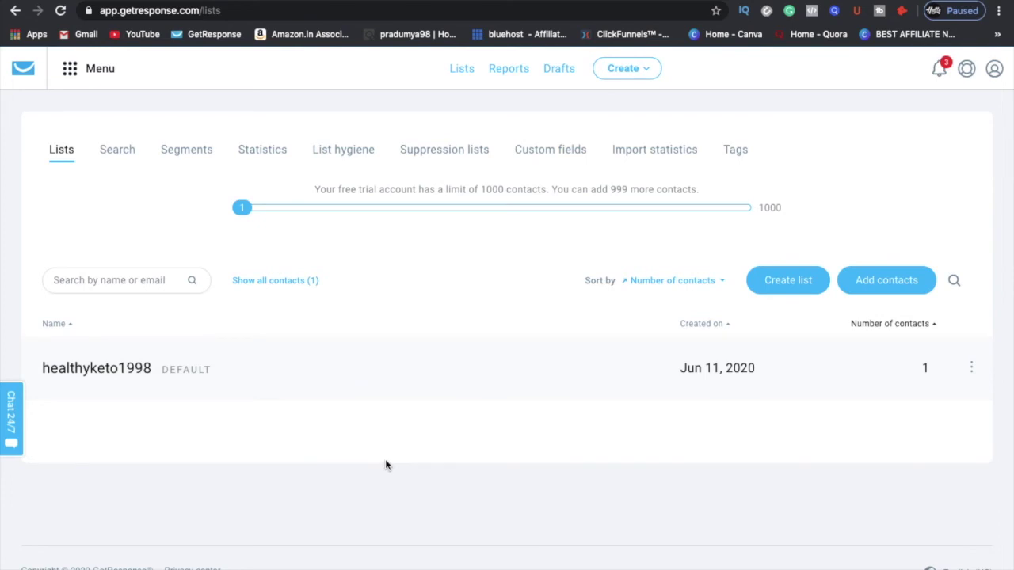
click(270, 281)
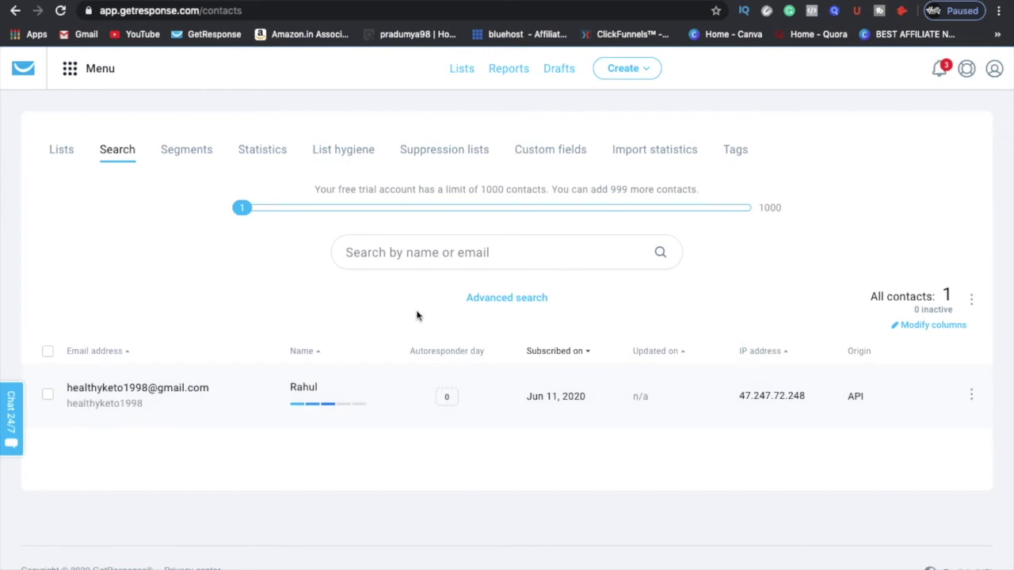
scroll(321, 288, left, 5)
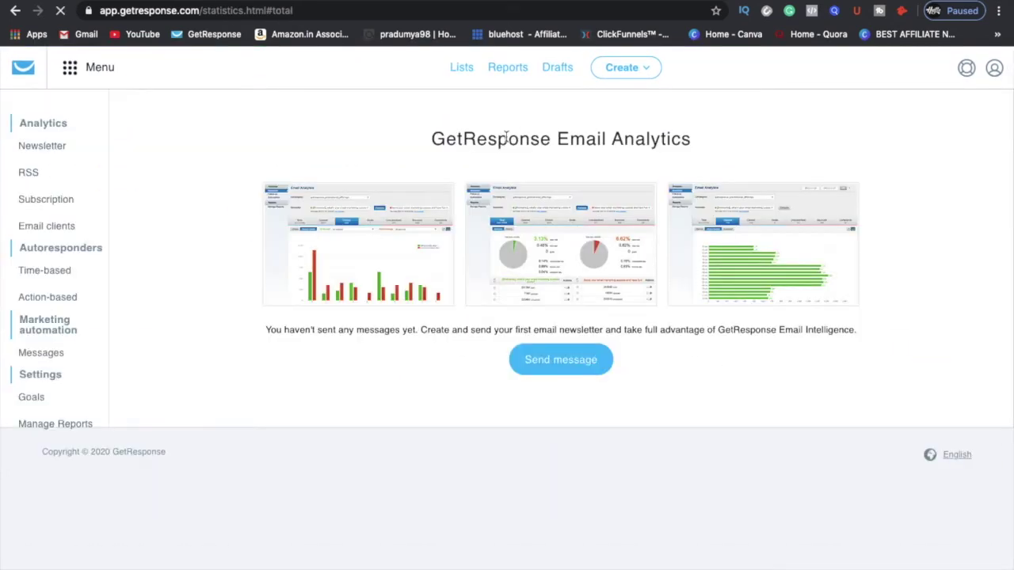
scroll(574, 270, up, 3)
scroll(574, 271, down, 3)
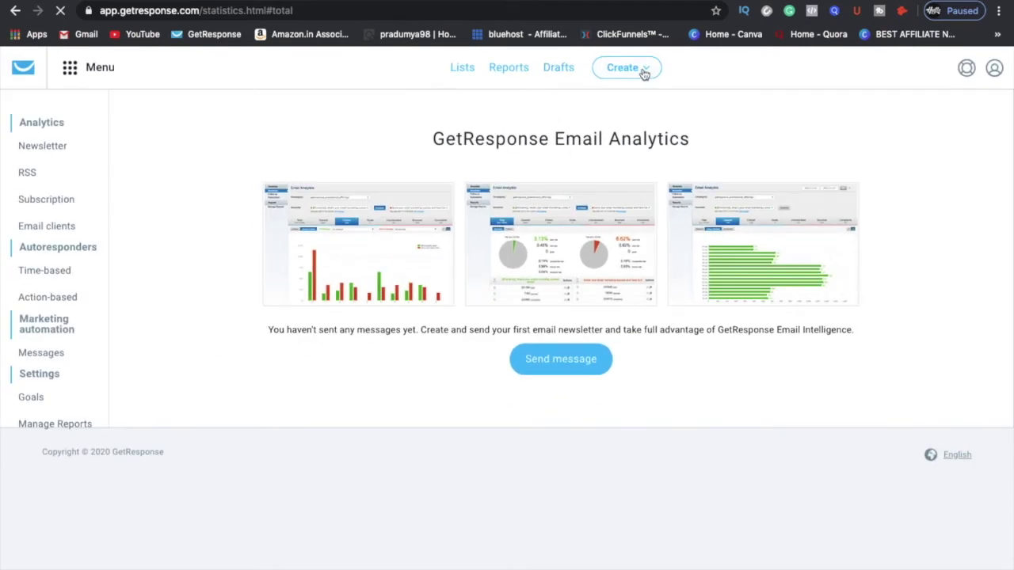
click(636, 73)
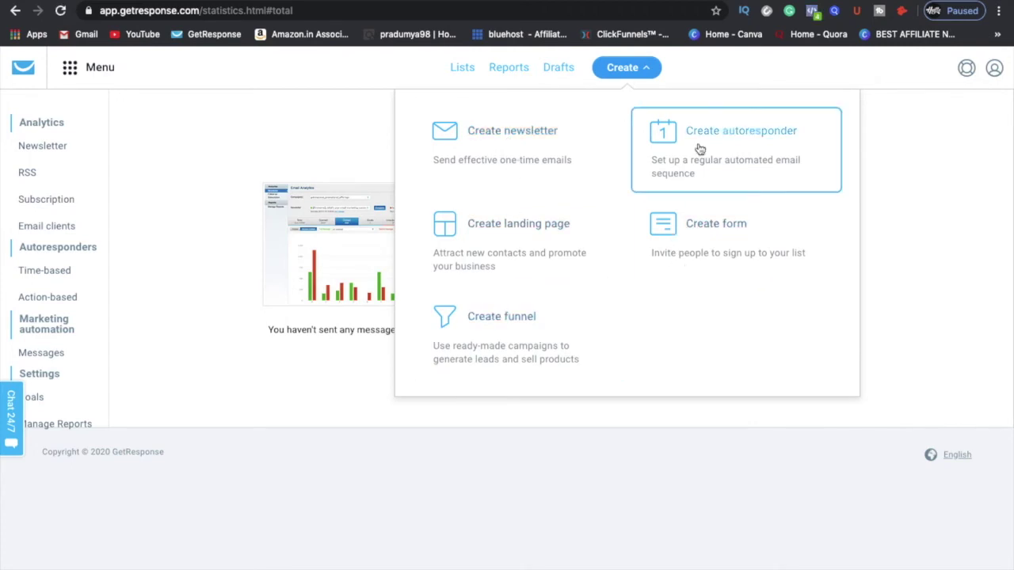
click(515, 556)
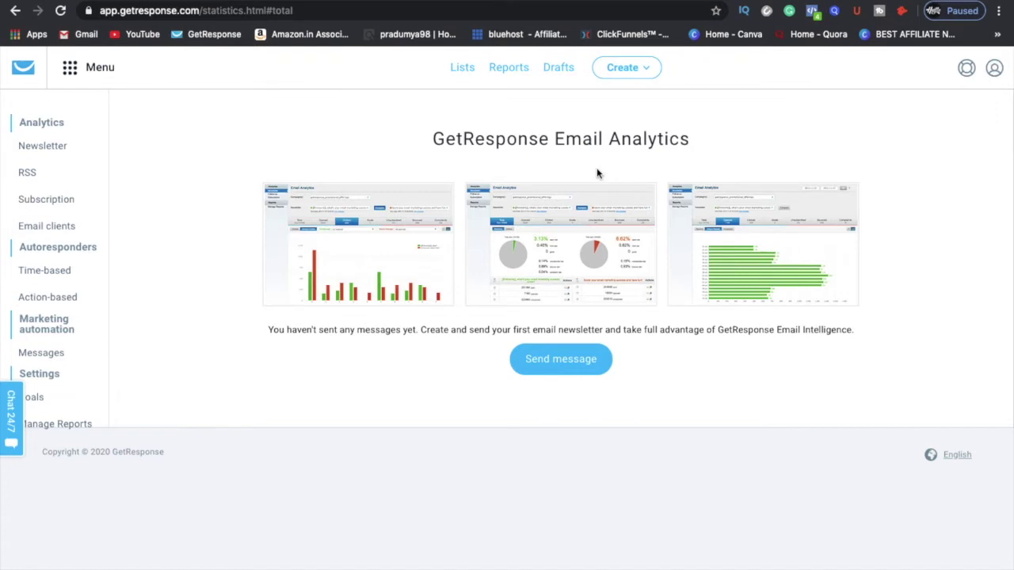
click(470, 74)
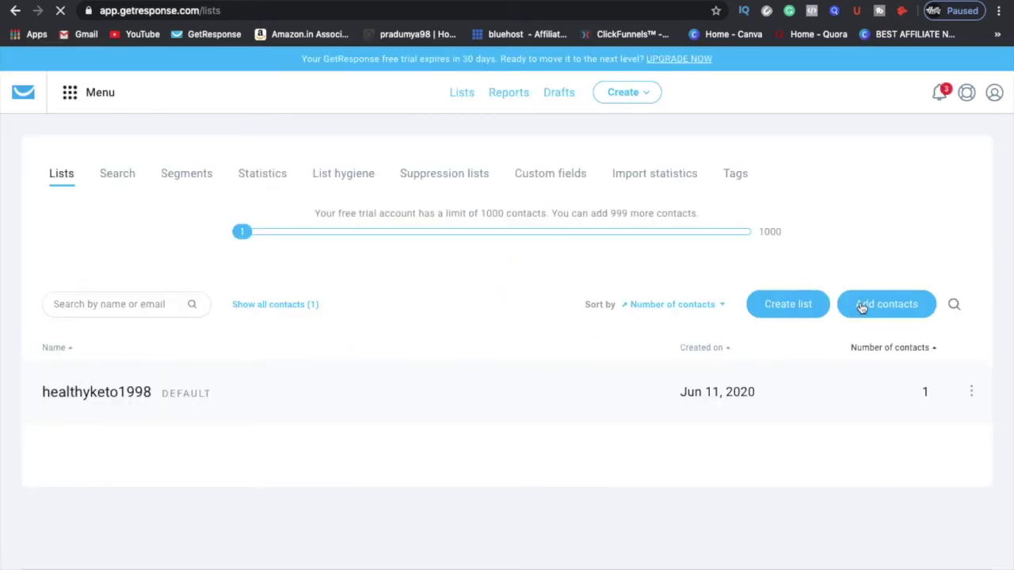
Step: Create a new contact list named youtubetutorial
click(788, 304)
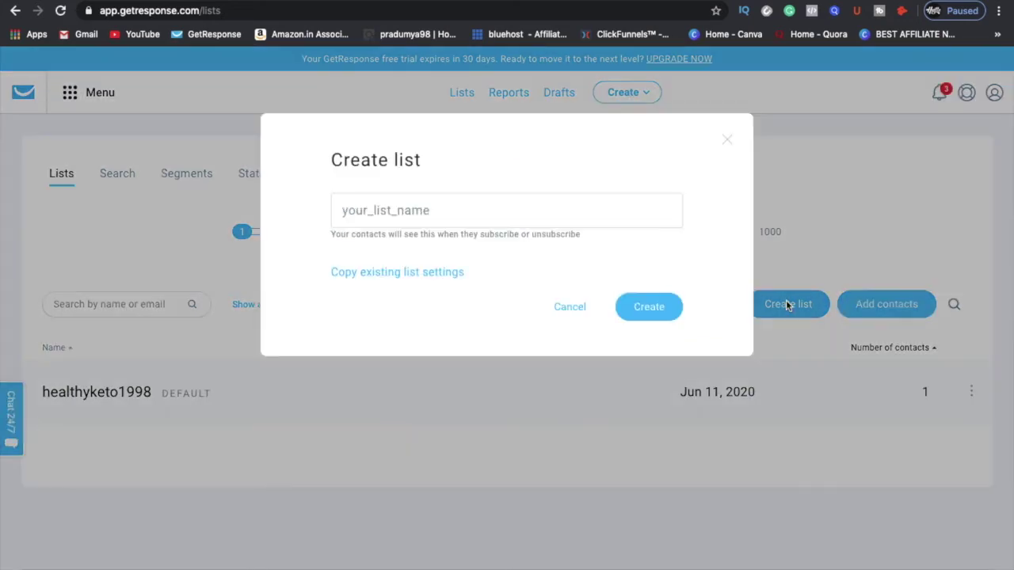
click(391, 208)
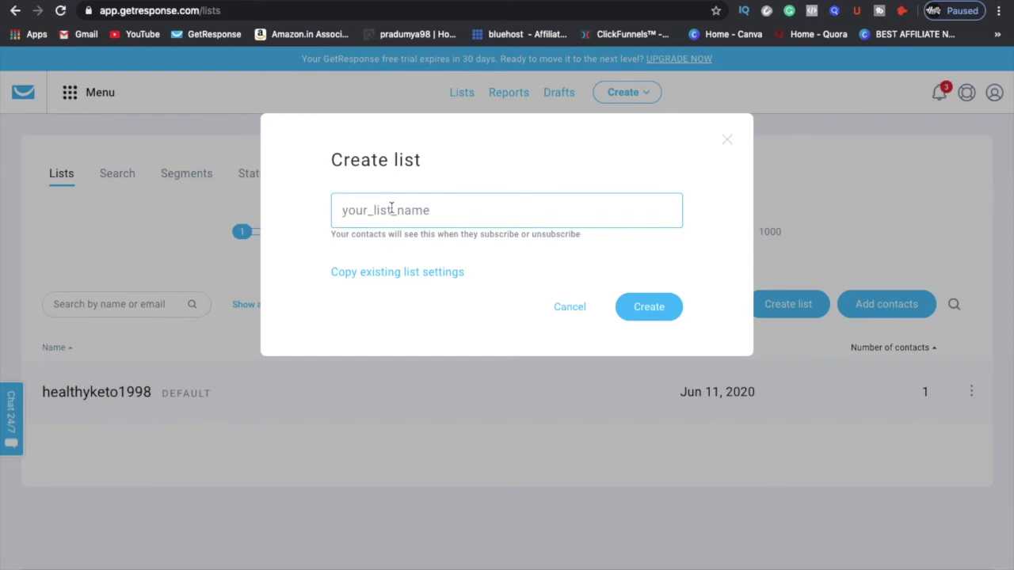
text(youtubetutorial)
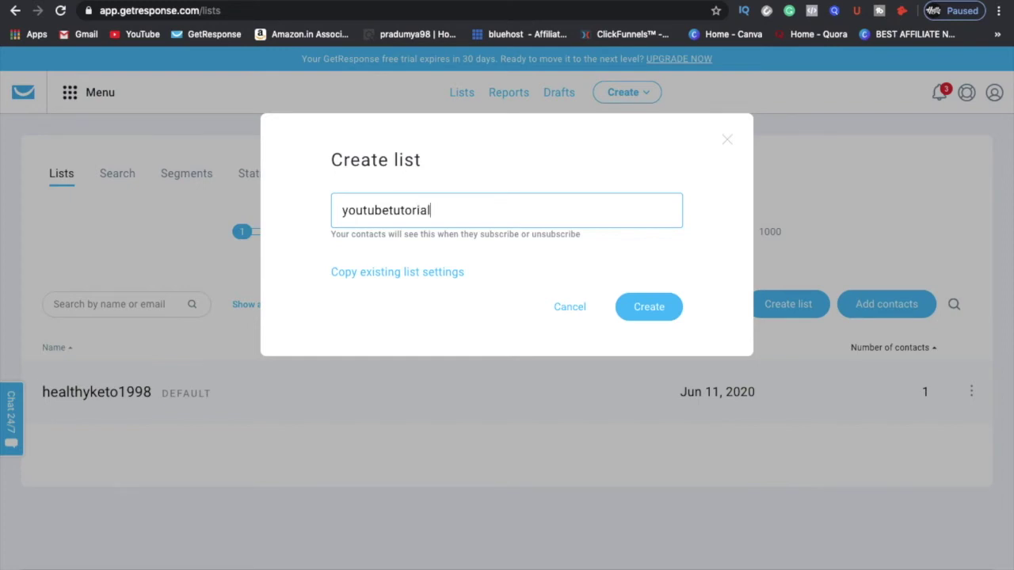
click(639, 308)
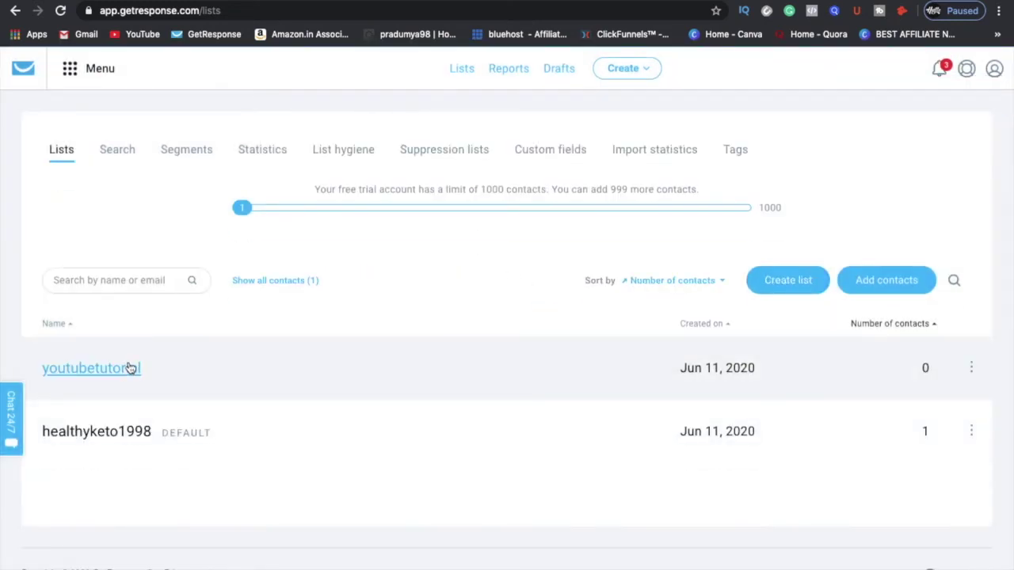
Step: Open the youtubetutorial list and look at adding contacts by uploading a file
click(84, 368)
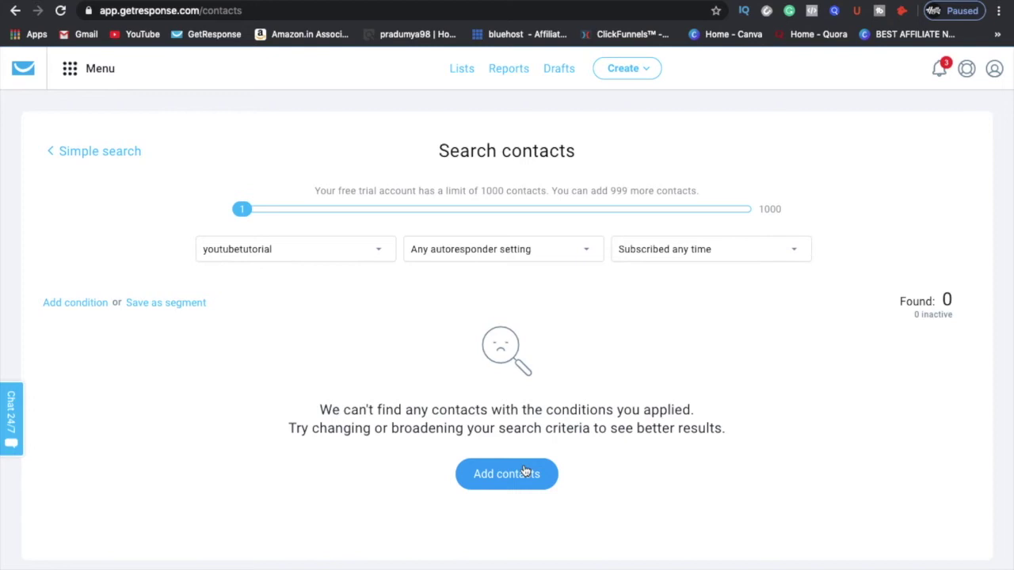
click(506, 471)
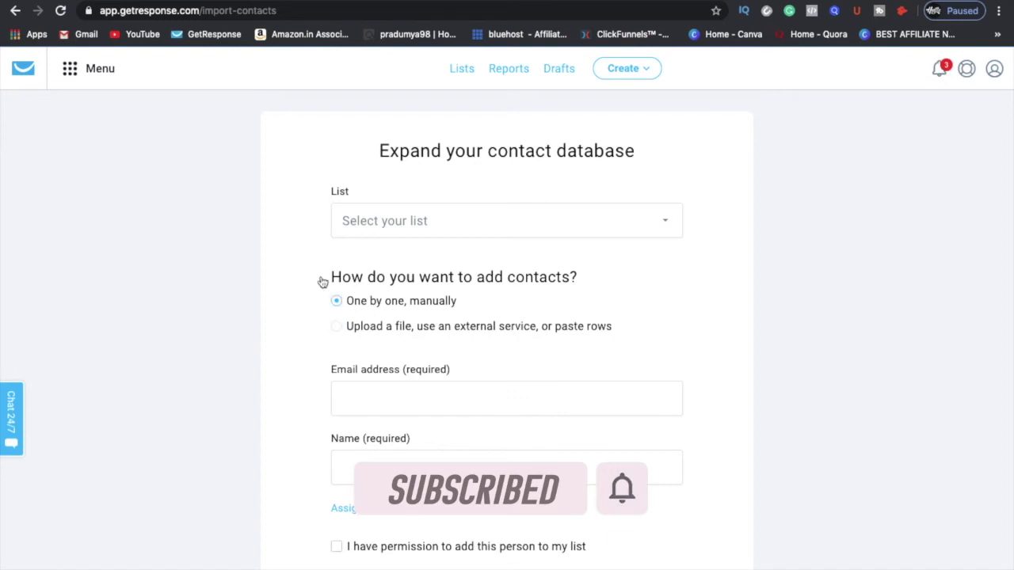
click(352, 329)
scroll(462, 435, down, 2)
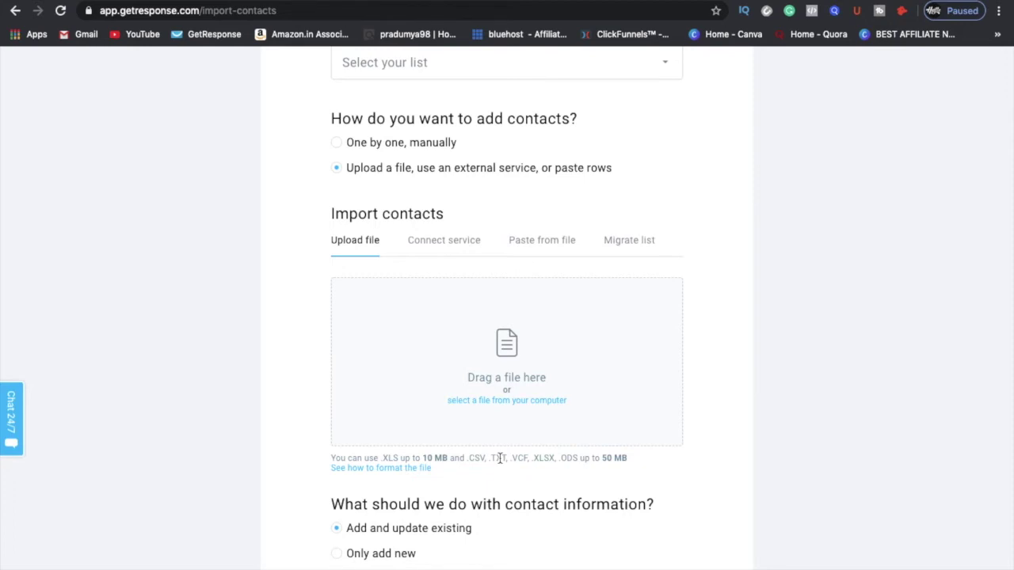
scroll(475, 337, up, 3)
scroll(475, 337, left, 5)
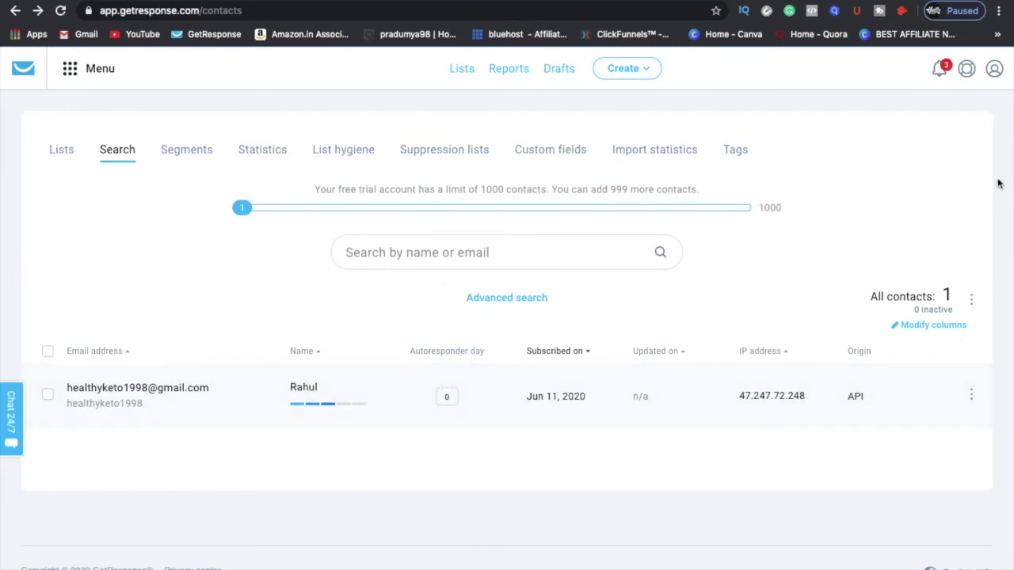
Step: Go to the account details and open the Email addresses settings page
click(993, 72)
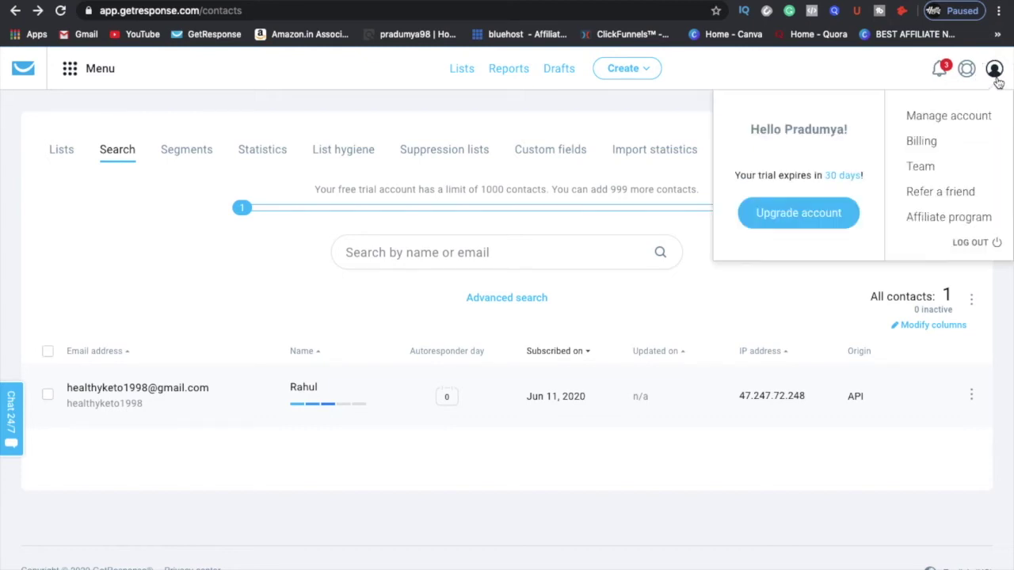
click(964, 117)
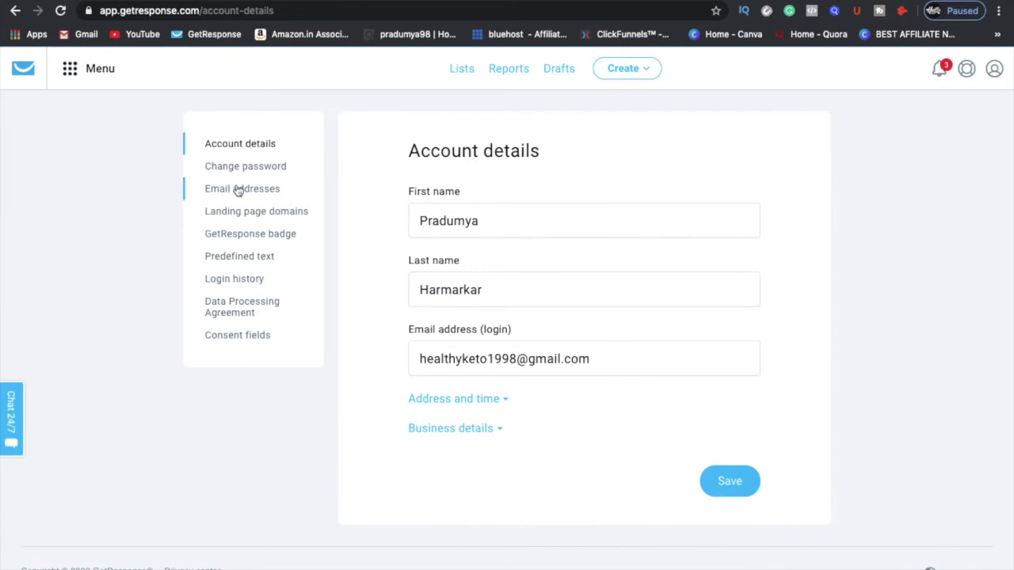
click(240, 190)
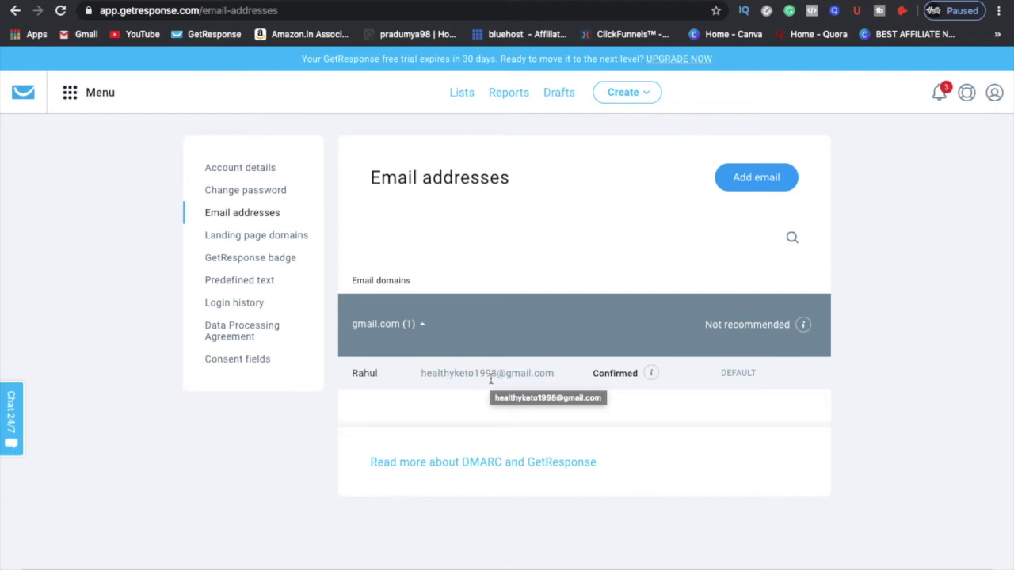
Step: Add a new sender with a name and a custom-domain email address, and submit it
click(749, 177)
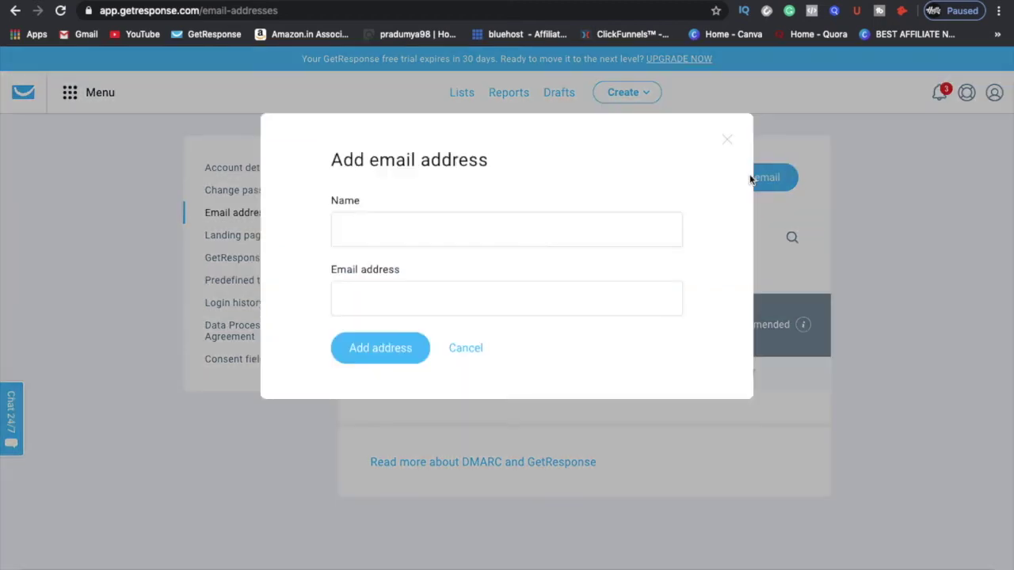
click(512, 244)
text(rahul)
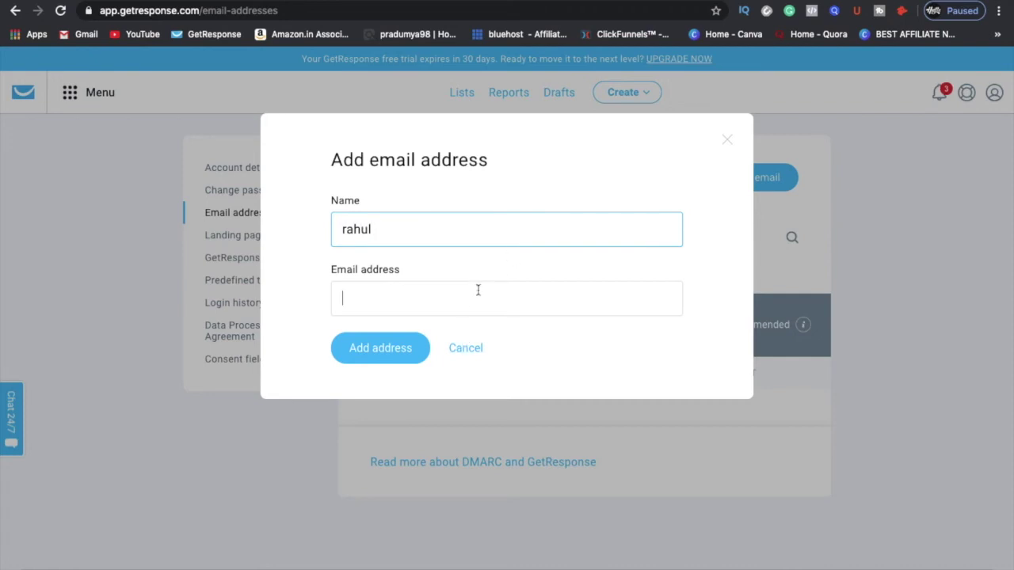
click(478, 289)
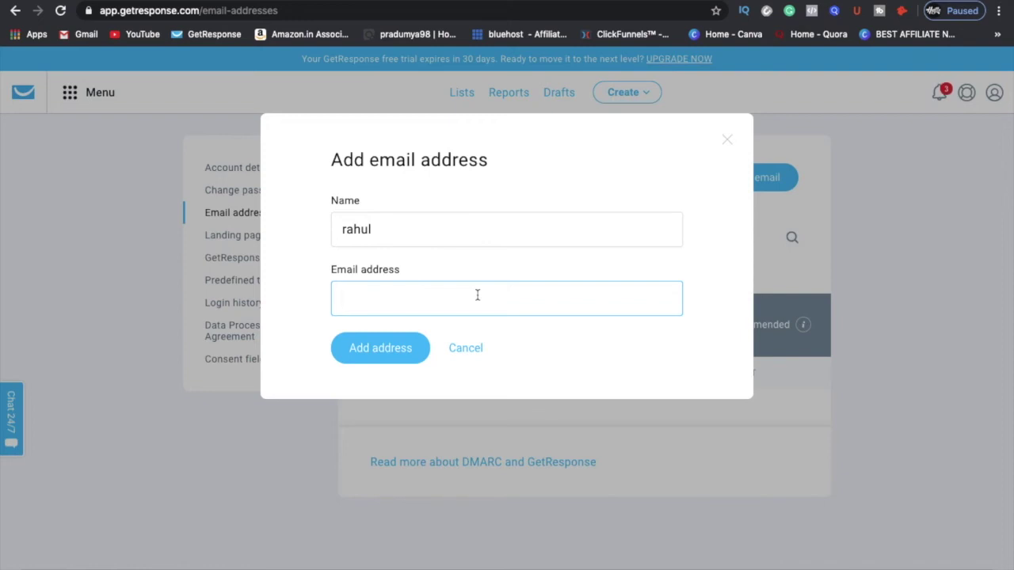
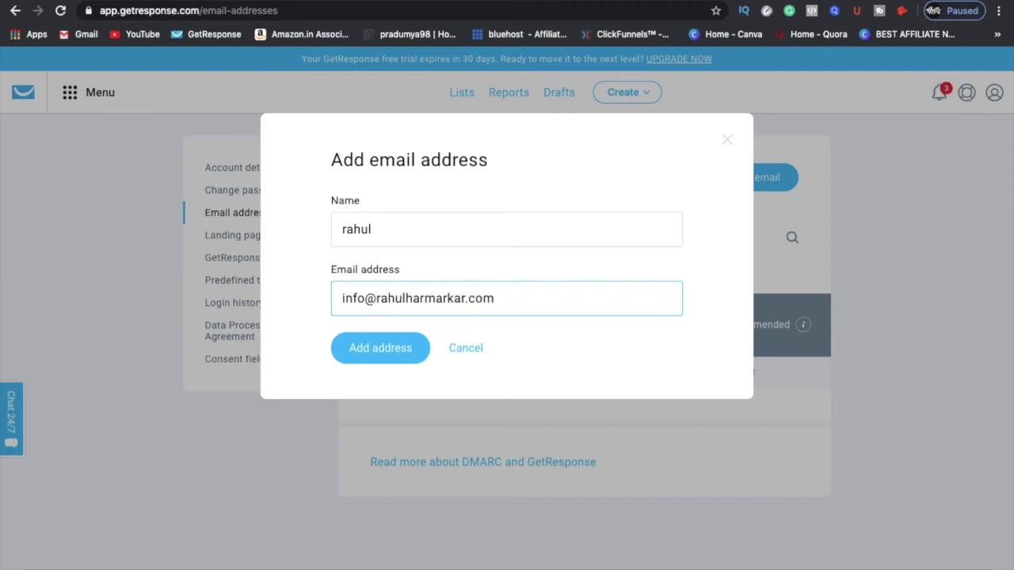
click(399, 355)
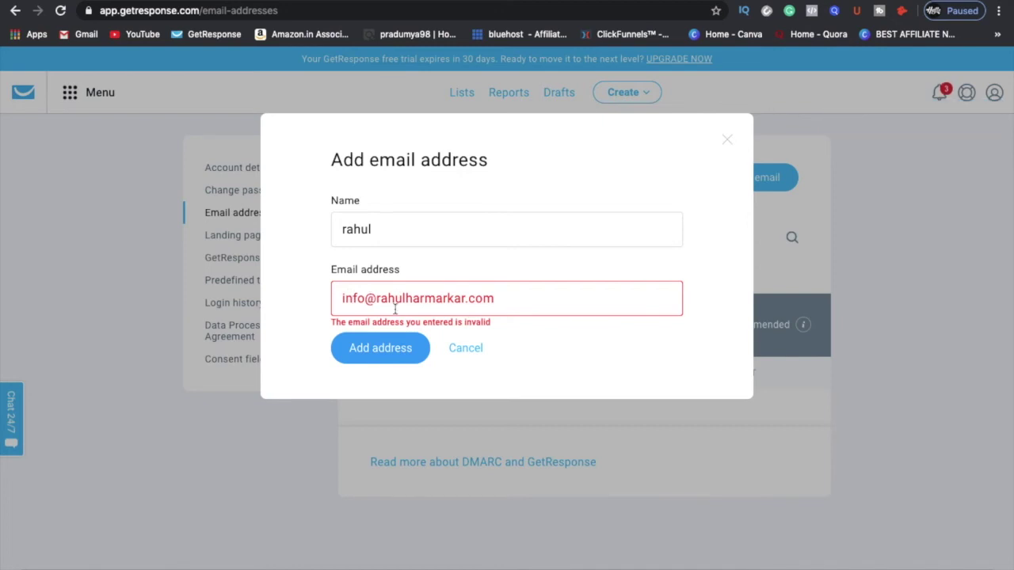
Step: Close the Add email address dialog without saving the sender address
click(727, 141)
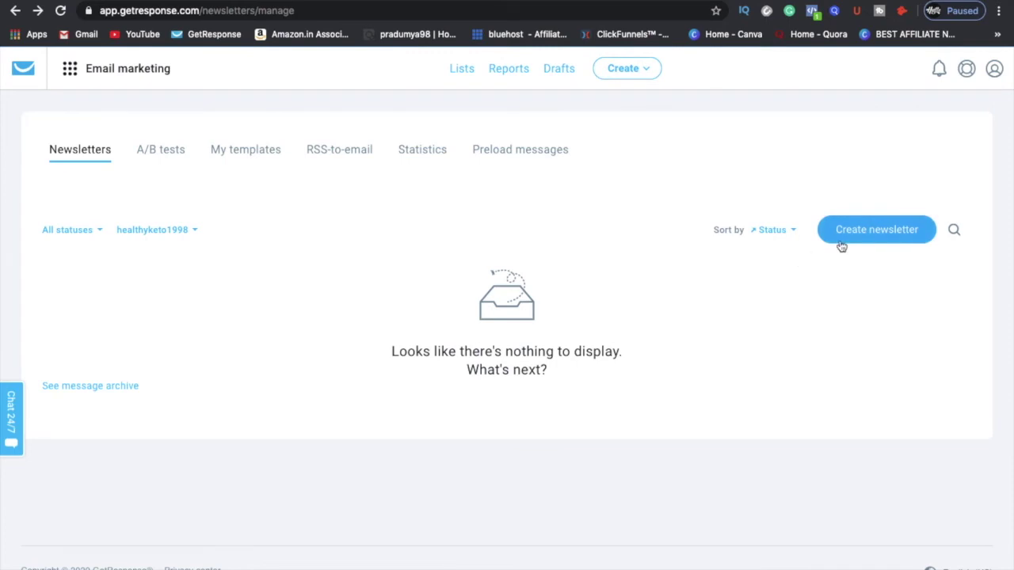
Step: Create a newsletter named Youtube Tutorial and review the available From and Reply-to addresses
click(849, 238)
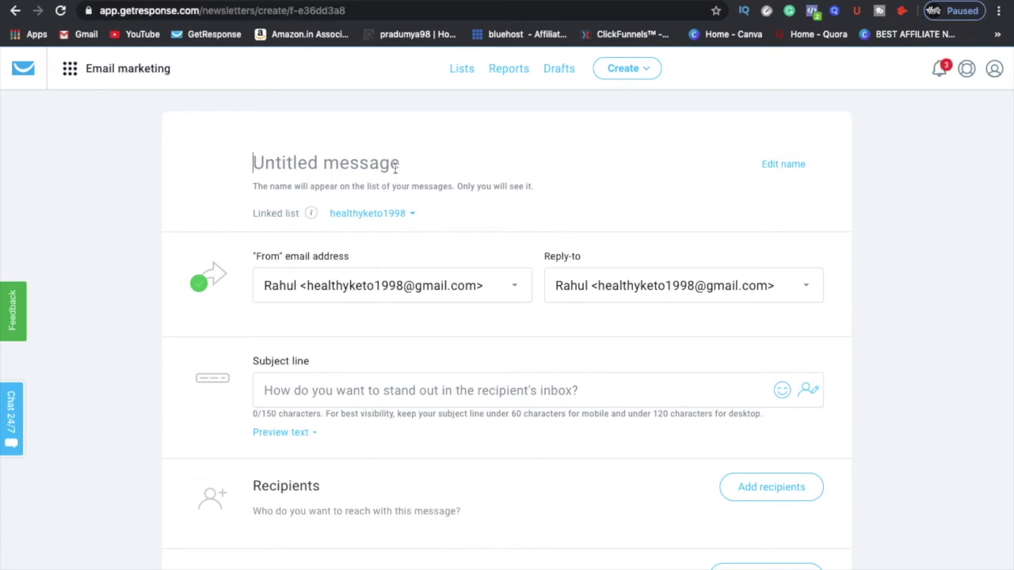
text(Yo)
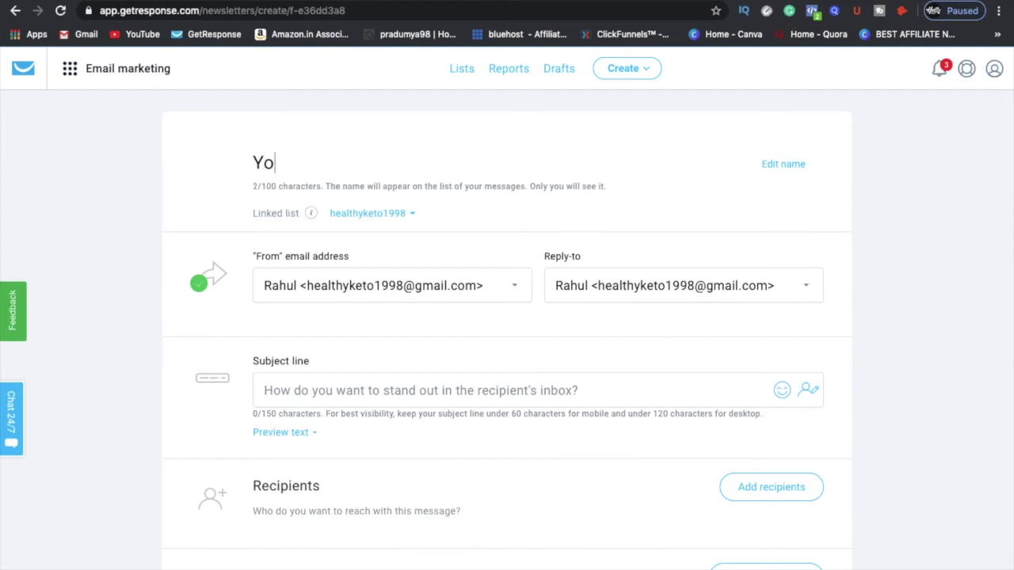
text(utube To)
key(BackSpace)
text(utorial)
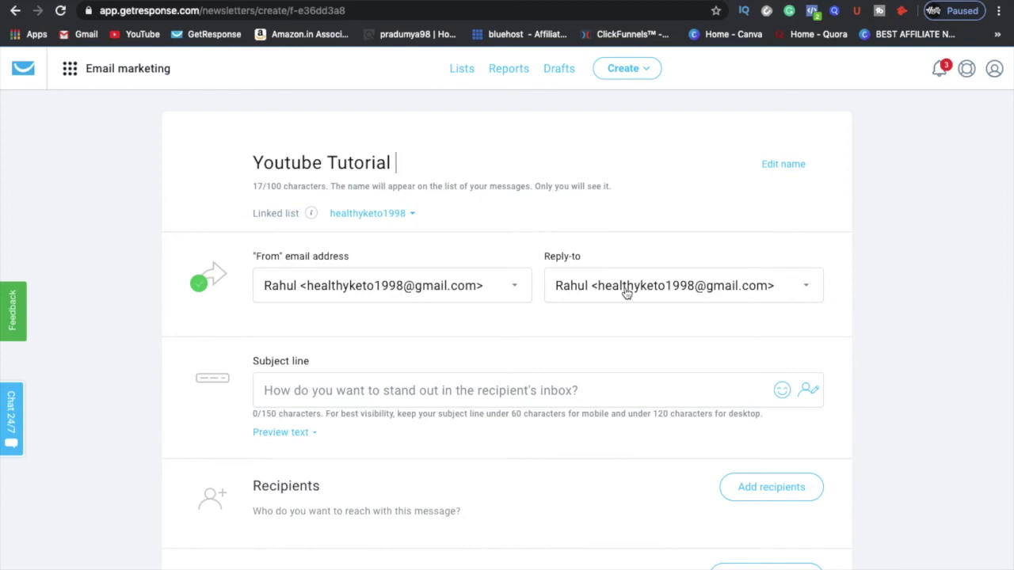
click(711, 290)
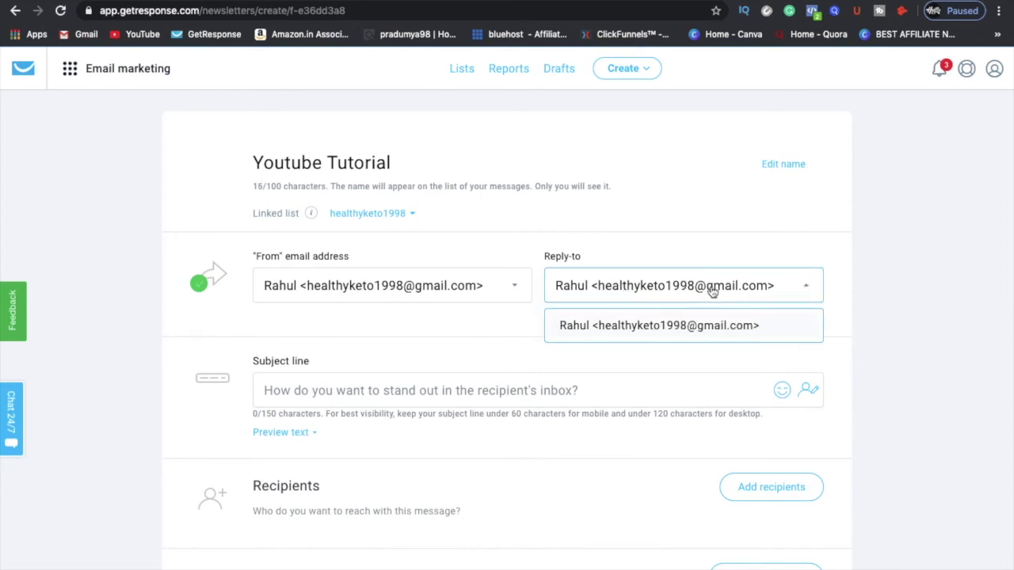
click(462, 287)
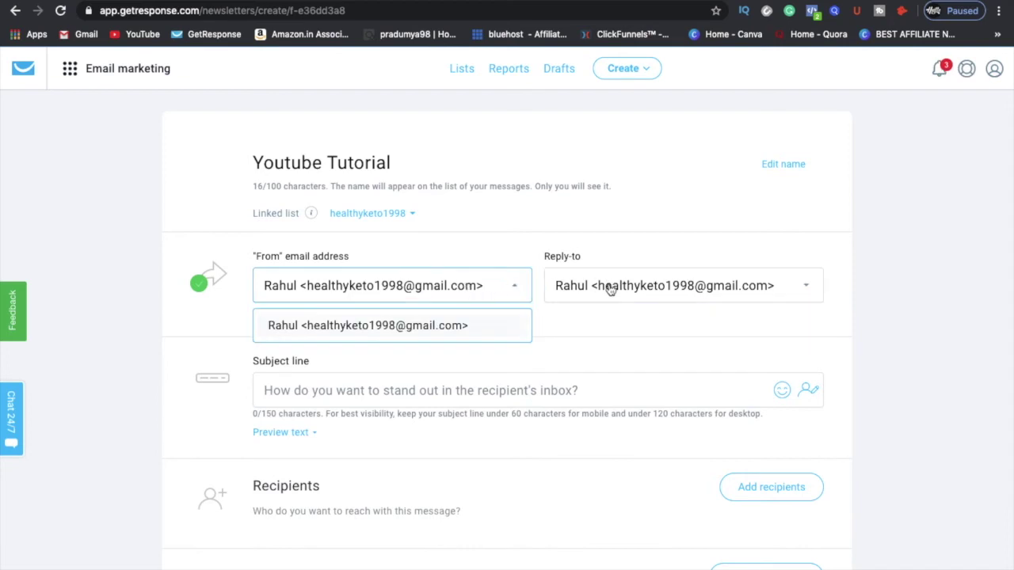
click(994, 68)
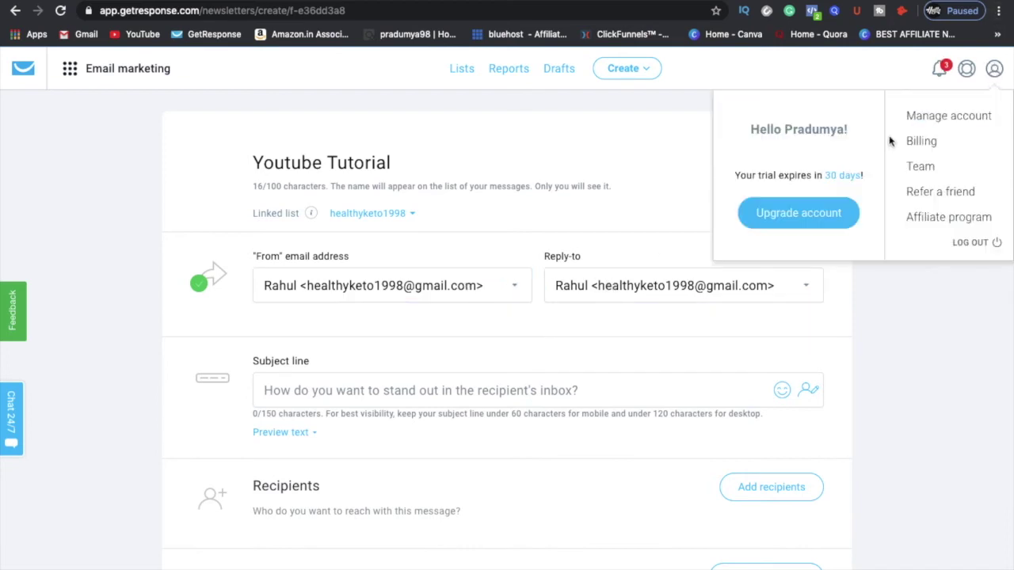
click(879, 332)
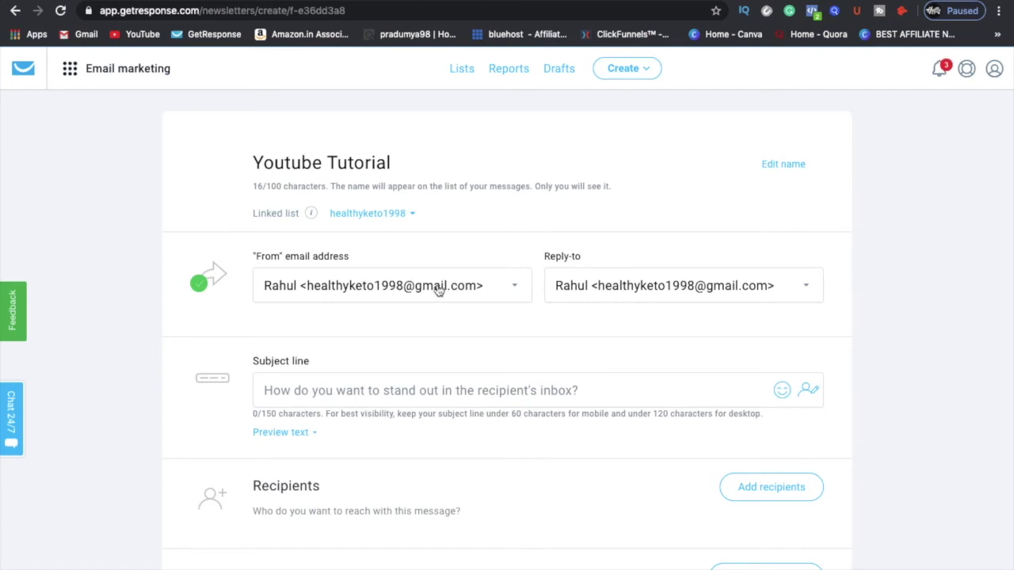
scroll(438, 290, down, 3)
Step: Enter the subject line Getresponse Tutorial and bring up the recipient list choice
click(467, 199)
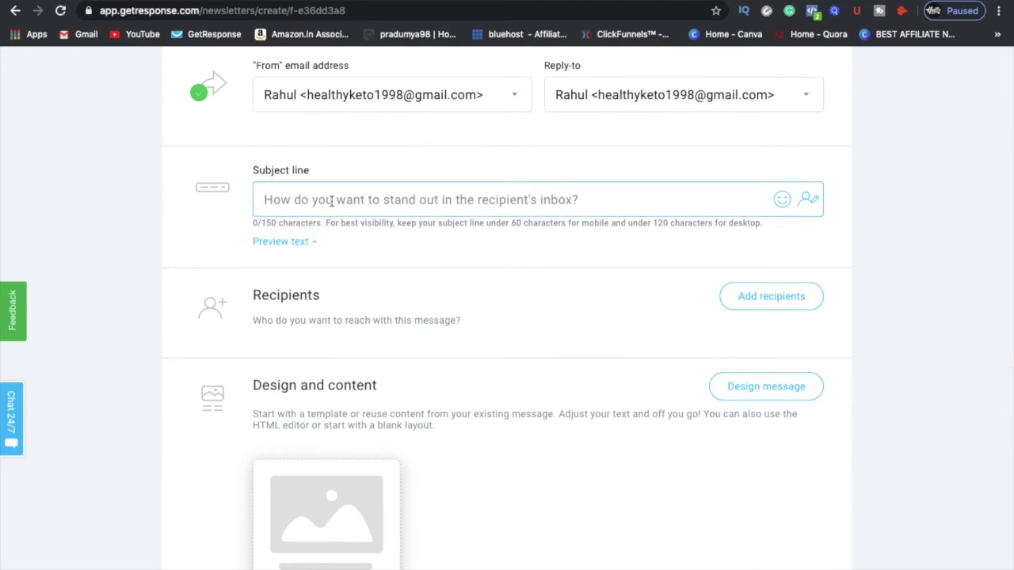
text(Getresponse Tutorial)
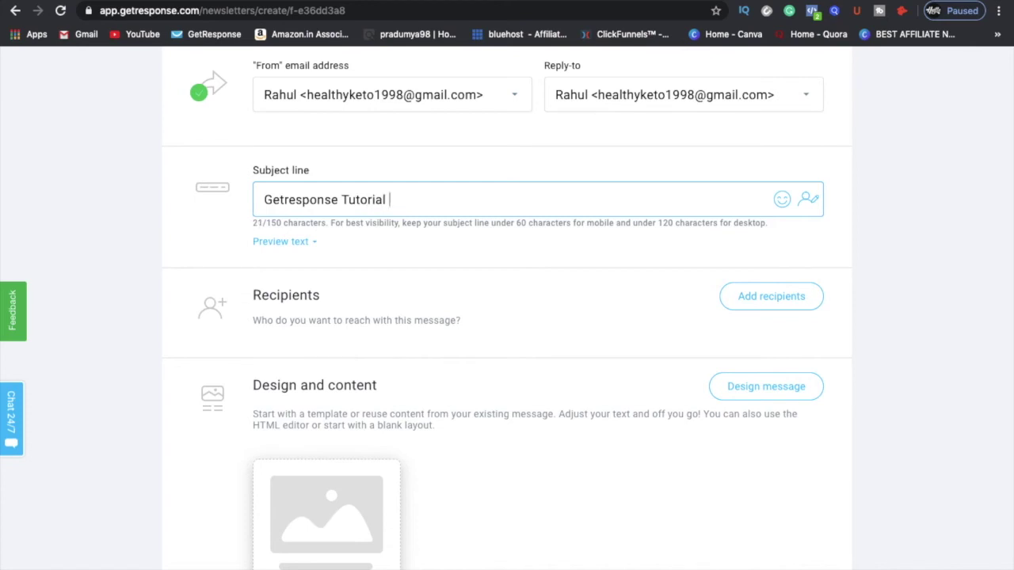
click(377, 216)
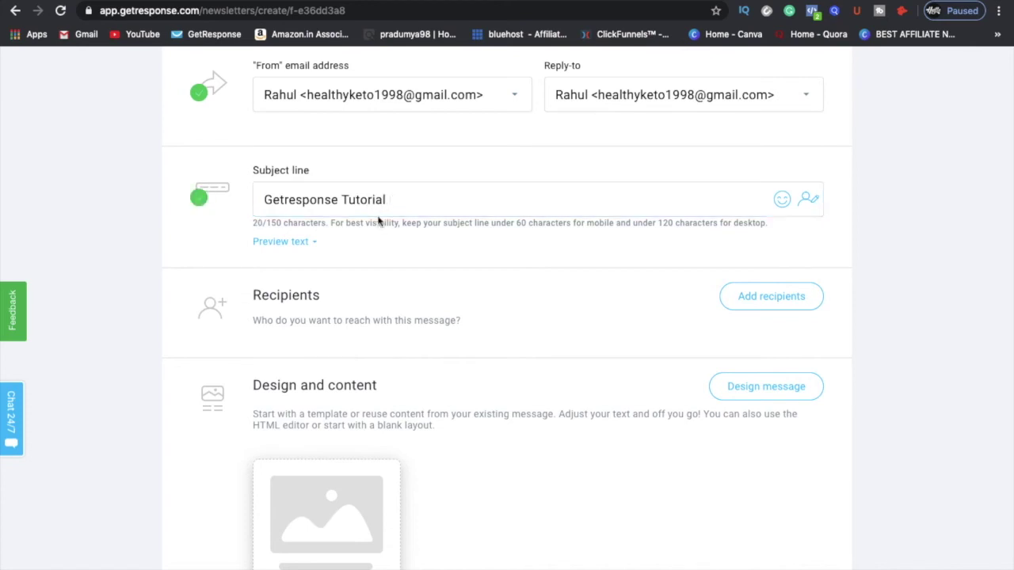
scroll(410, 373, down, 2)
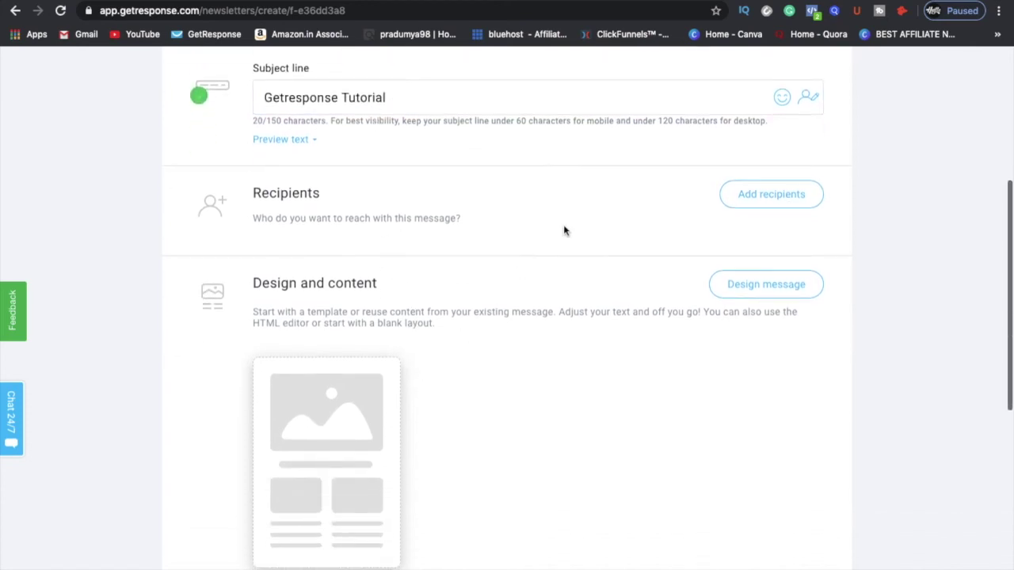
click(781, 196)
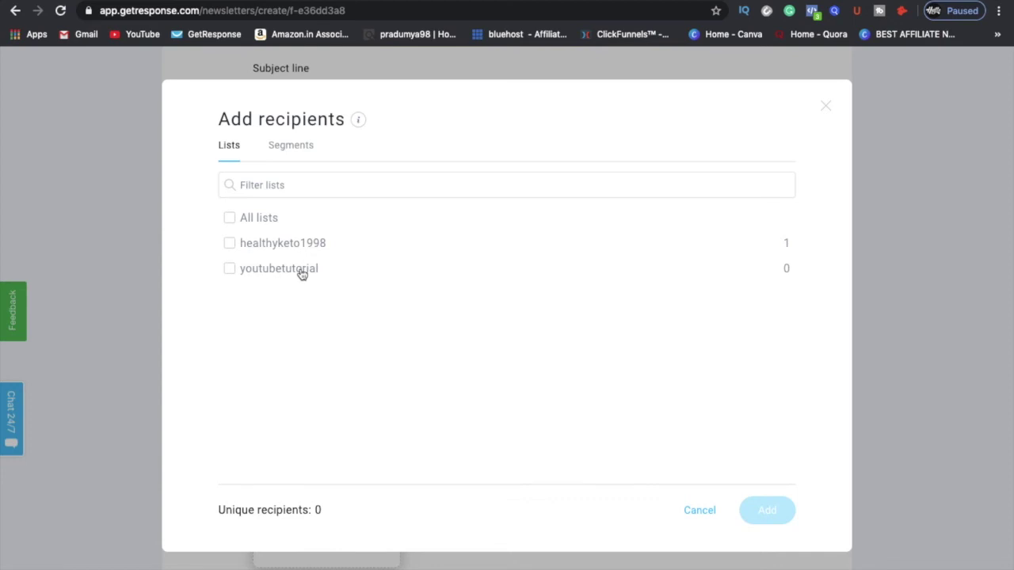
Step: Select youtubetutorial as the recipient list and confirm it
click(302, 274)
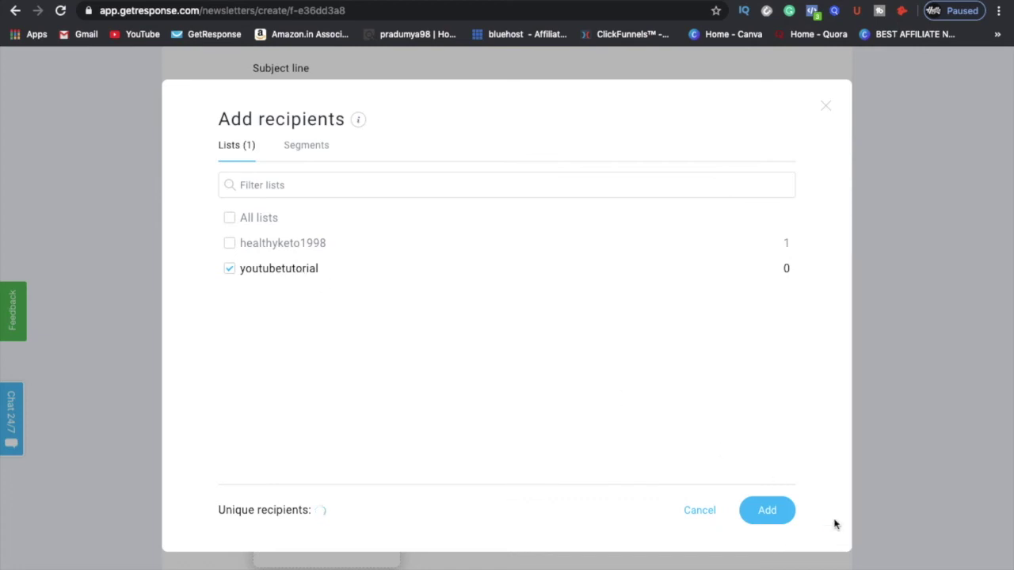
click(772, 510)
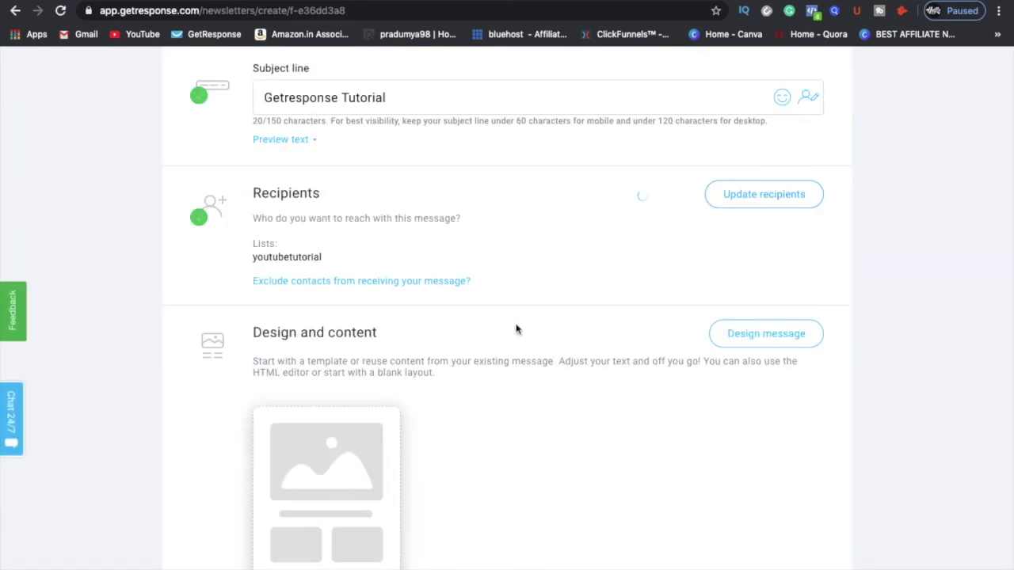
scroll(520, 407, down, 3)
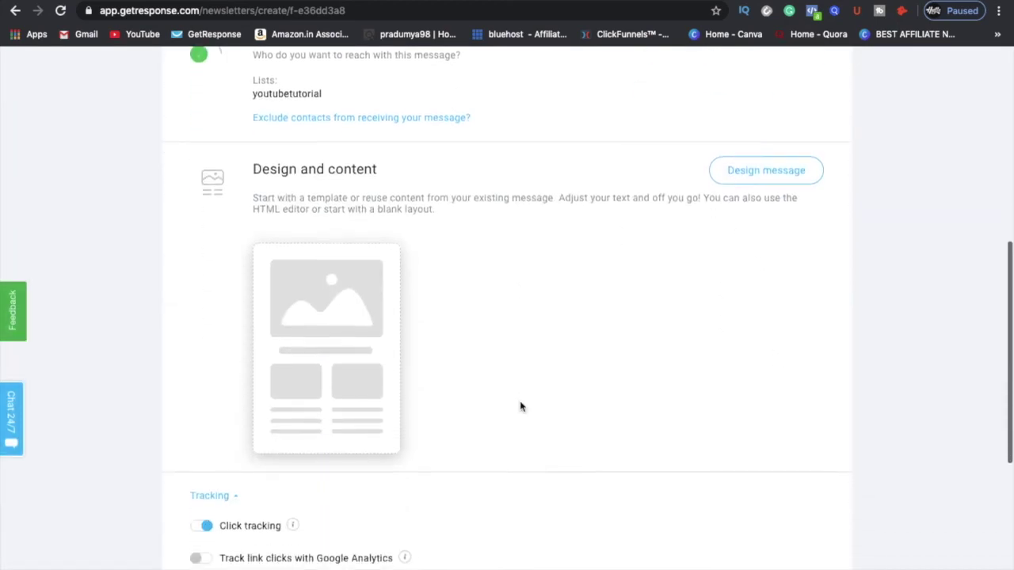
click(739, 163)
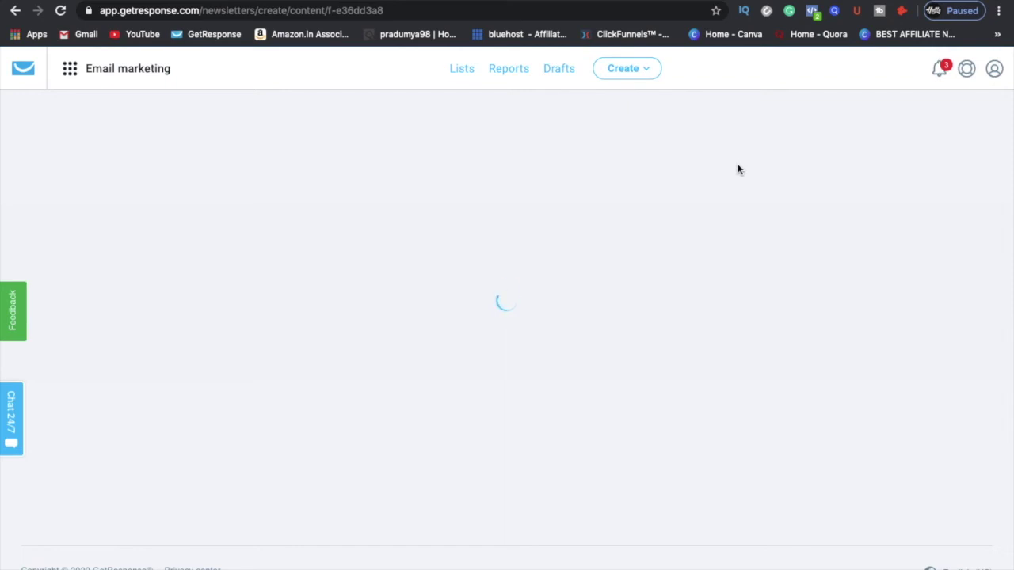
Step: Browse the predesigned templates and apply the Spring sale template
scroll(738, 168, down, 1)
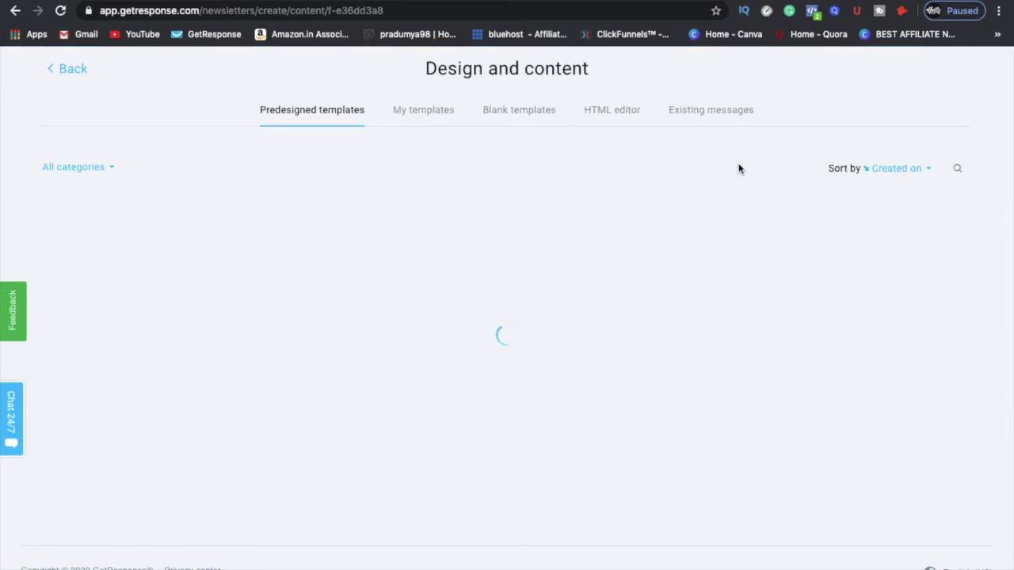
scroll(738, 168, down, 5)
scroll(498, 444, up, 6)
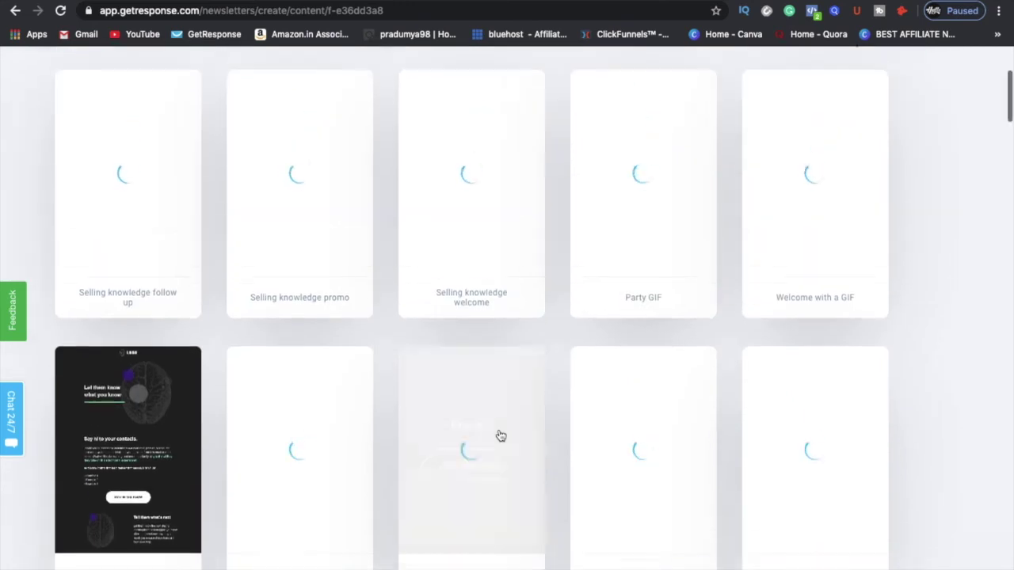
scroll(499, 434, down, 2)
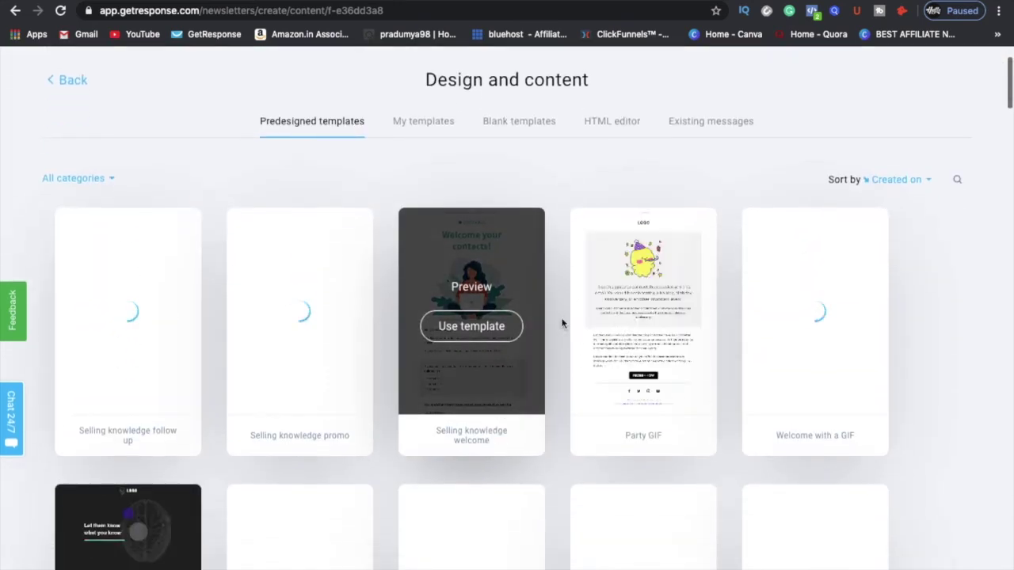
scroll(520, 431, down, 3)
scroll(609, 370, down, 3)
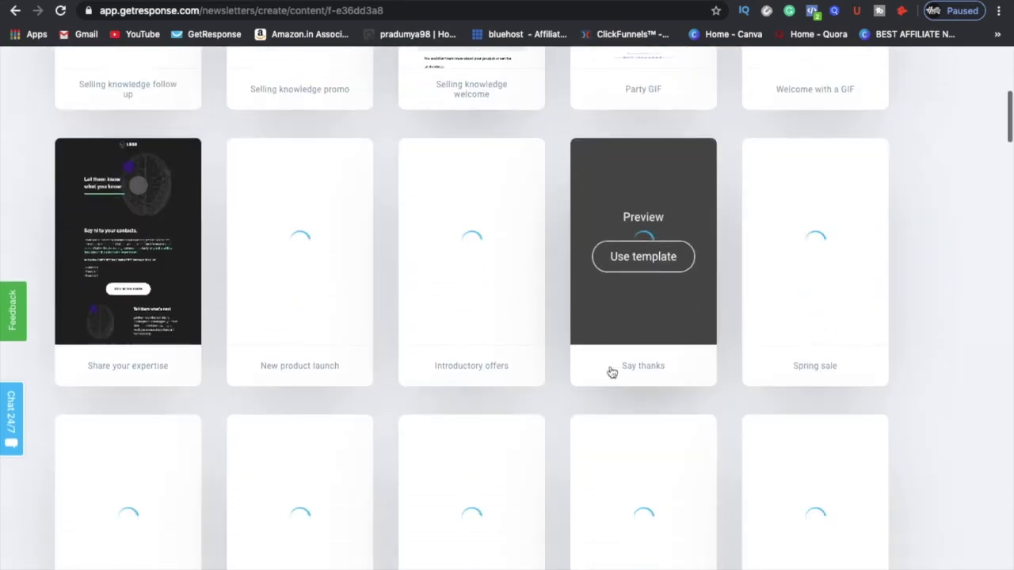
scroll(561, 250, up, 4)
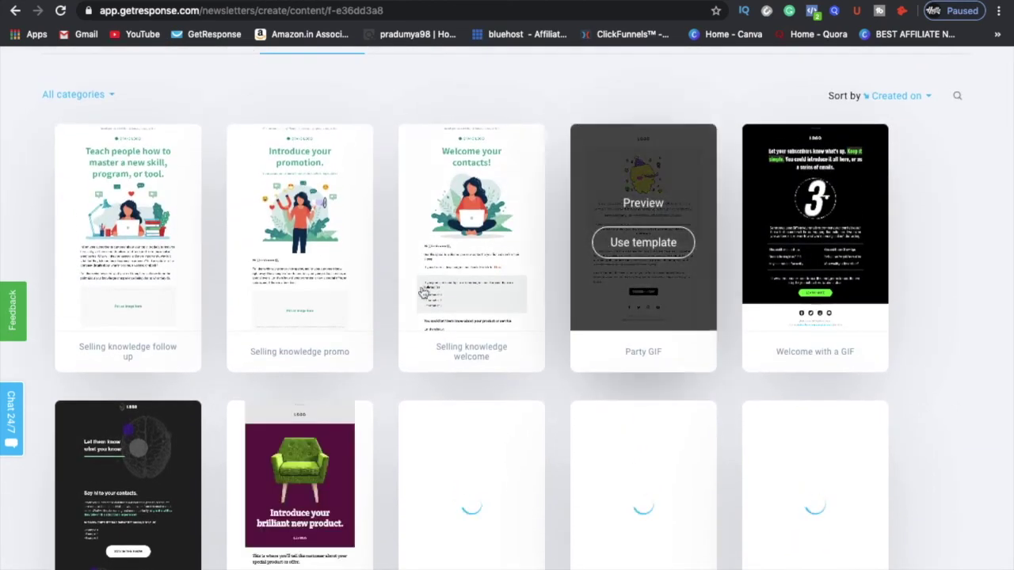
scroll(289, 241, down, 1)
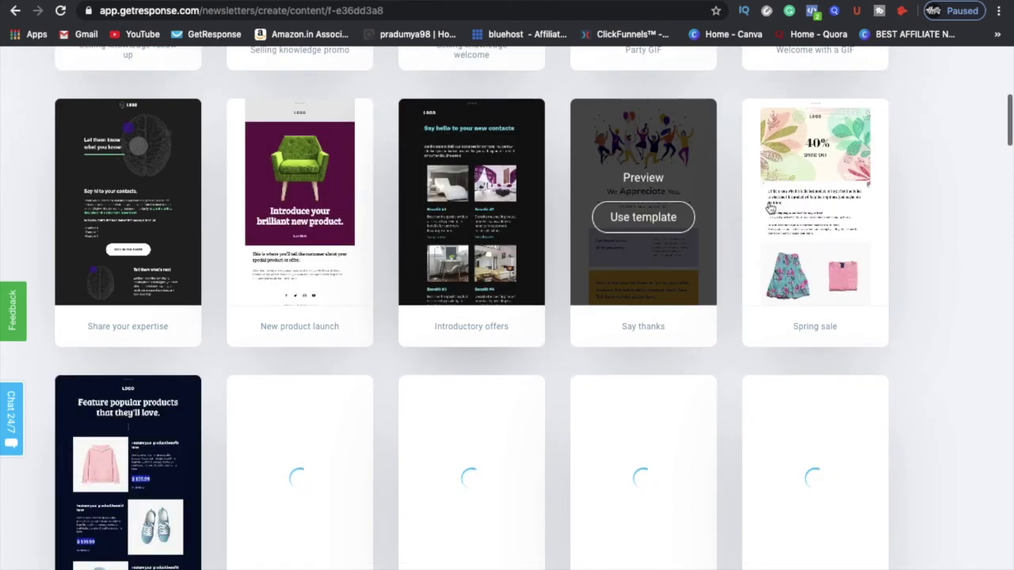
mouse_move(784, 215)
click(808, 219)
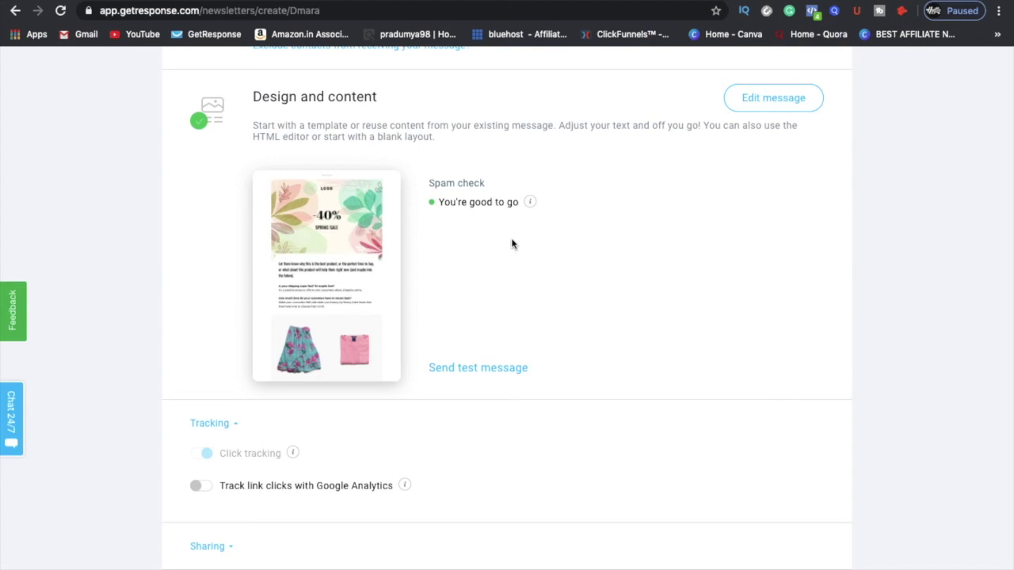
mouse_move(335, 237)
mouse_move(319, 321)
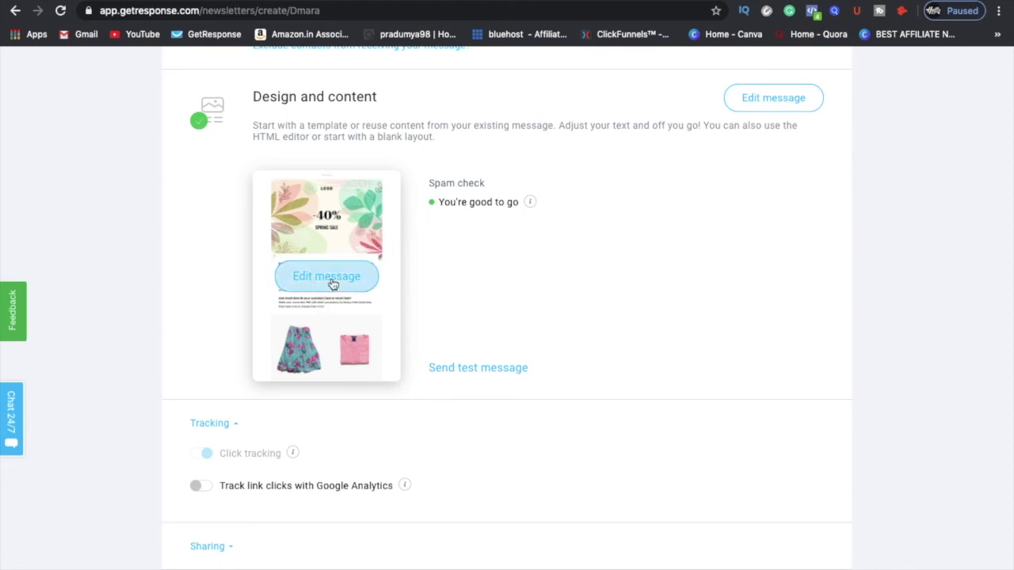
Step: Open the template in the editor and change the headline discount from -40% to -390%
click(333, 283)
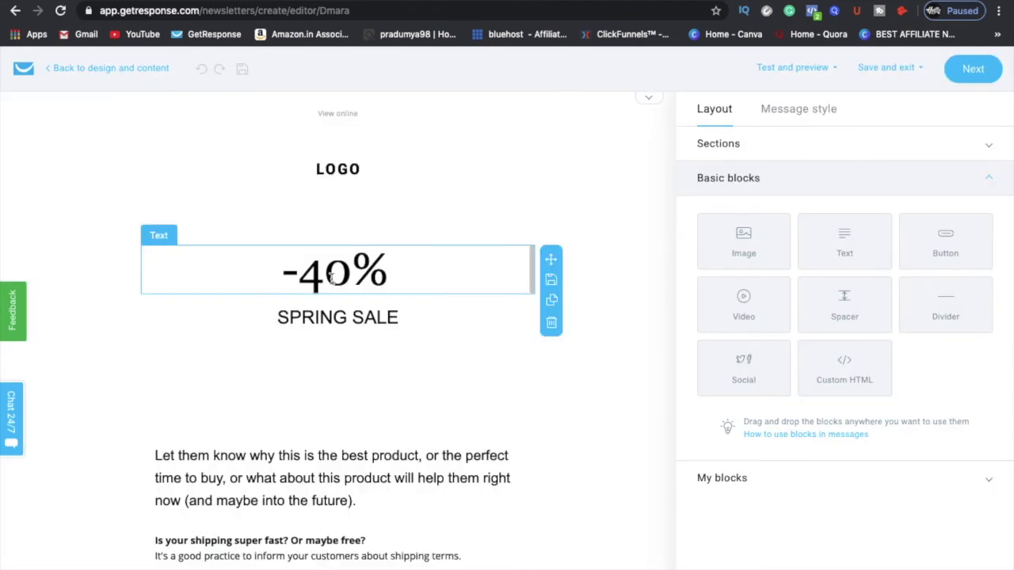
scroll(333, 275, down, 3)
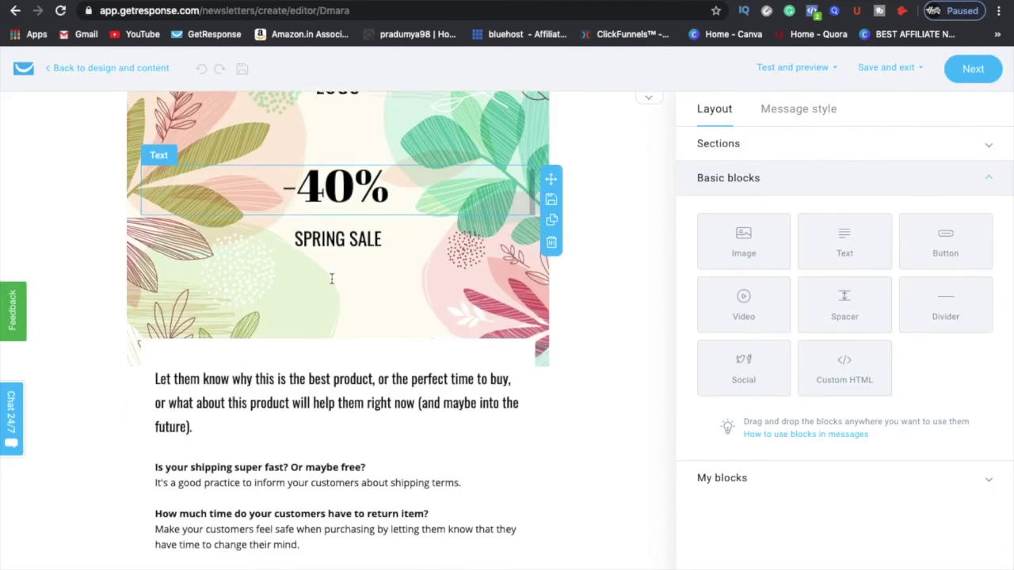
scroll(442, 415, down, 3)
scroll(442, 414, down, 3)
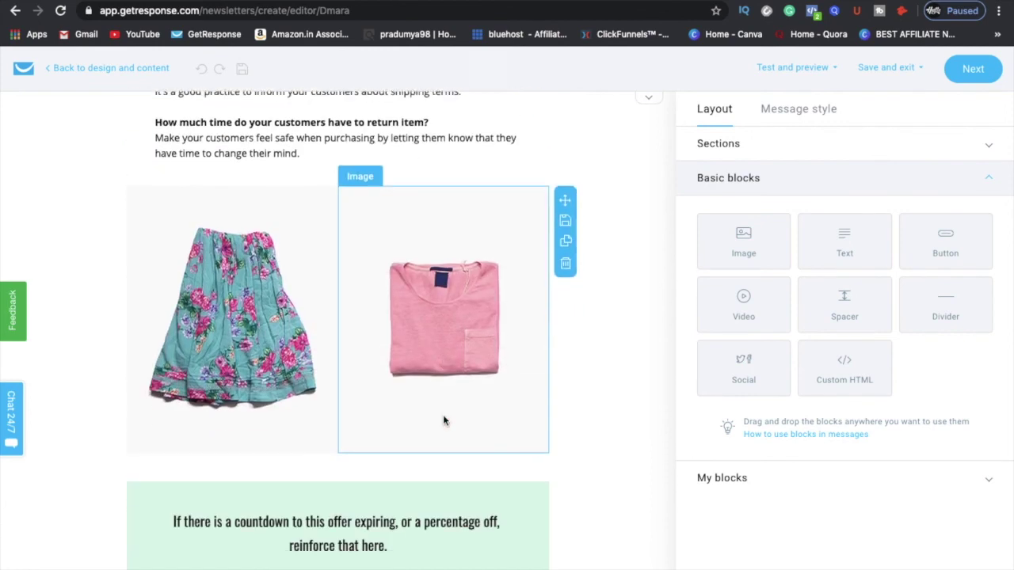
scroll(420, 384, down, 3)
scroll(420, 384, up, 1)
scroll(419, 384, up, 10)
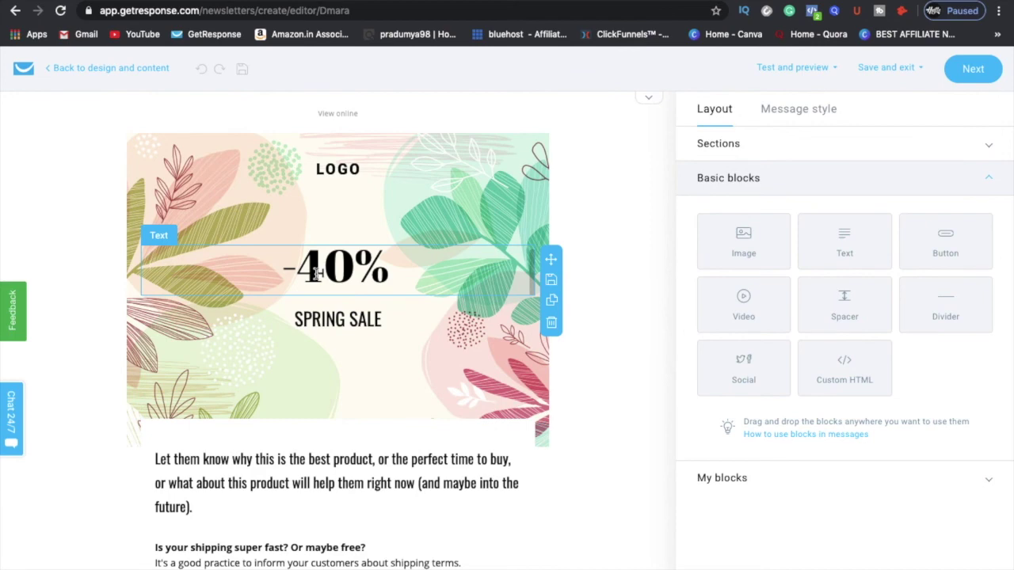
double_click(315, 273)
text(390)
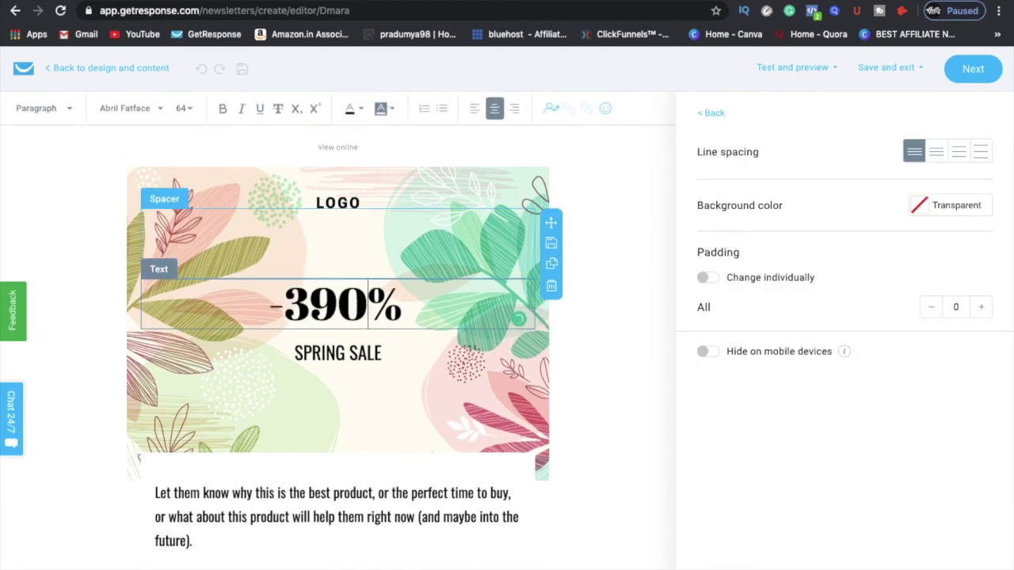
click(595, 485)
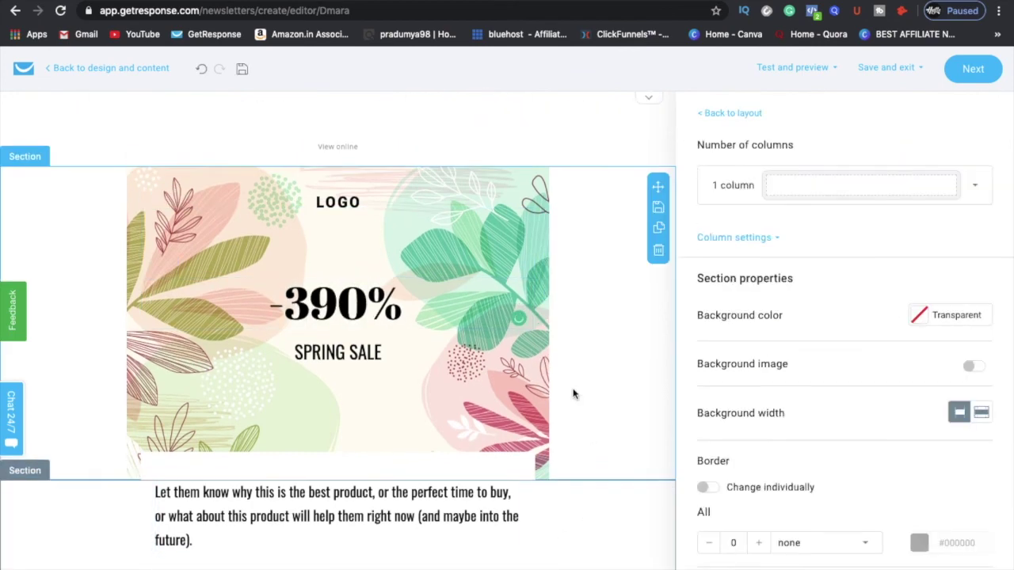
Step: Replace the first paragraph with 'Youtube Tutorial' and finish editing the message
scroll(443, 297, down, 5)
scroll(323, 182, up, 2)
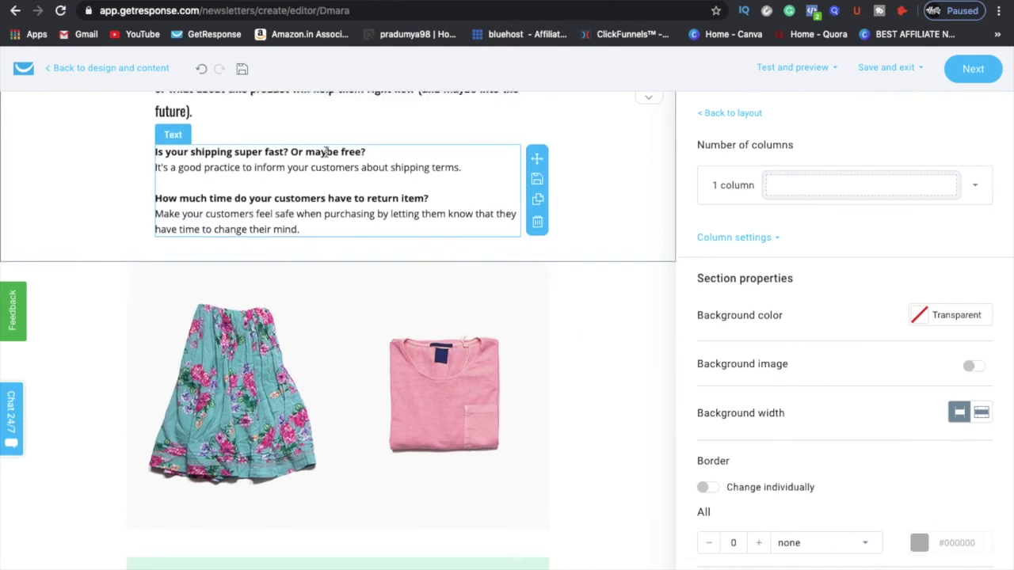
click(327, 168)
click(328, 154)
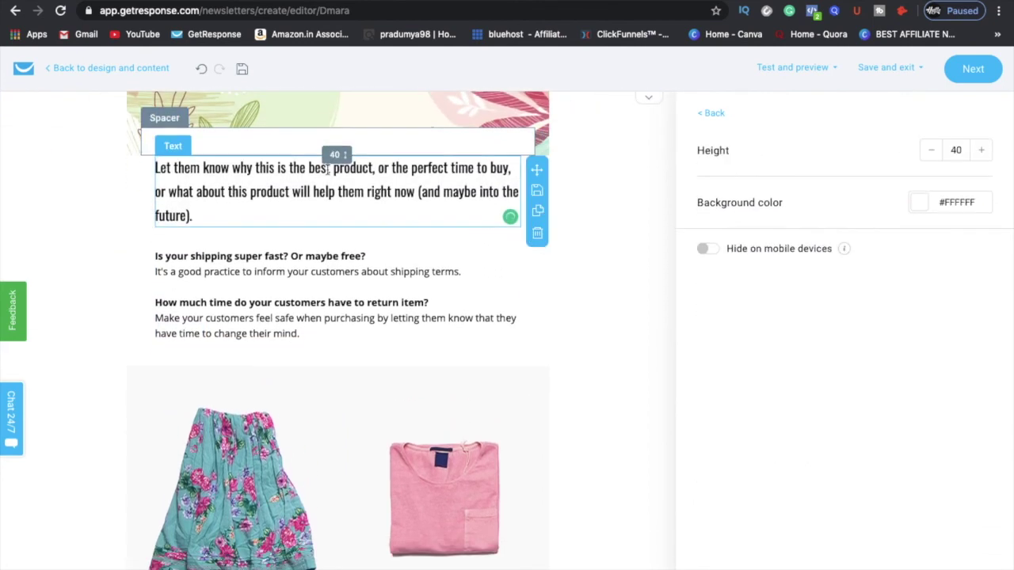
triple_click(327, 198)
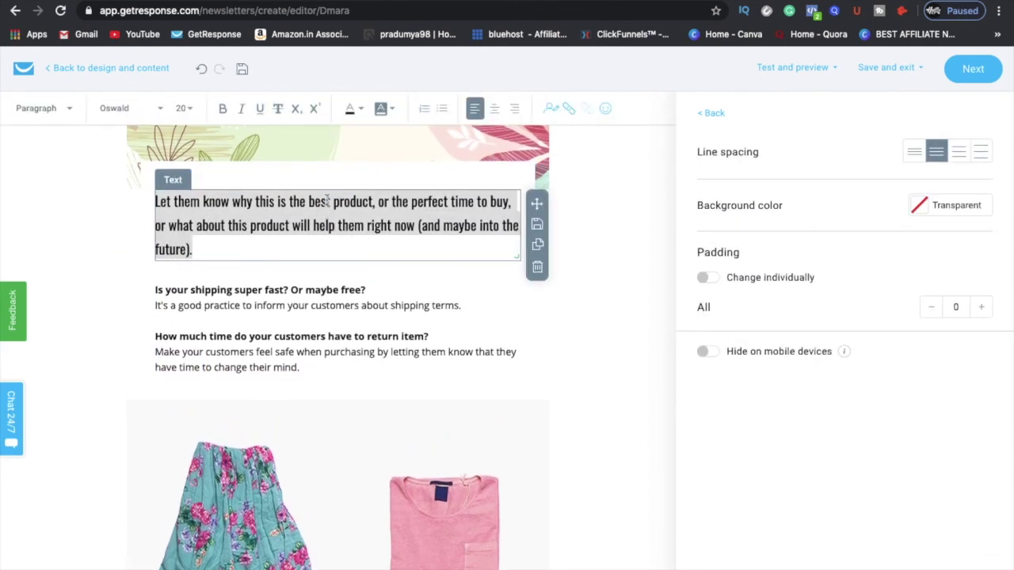
text(Youtube )
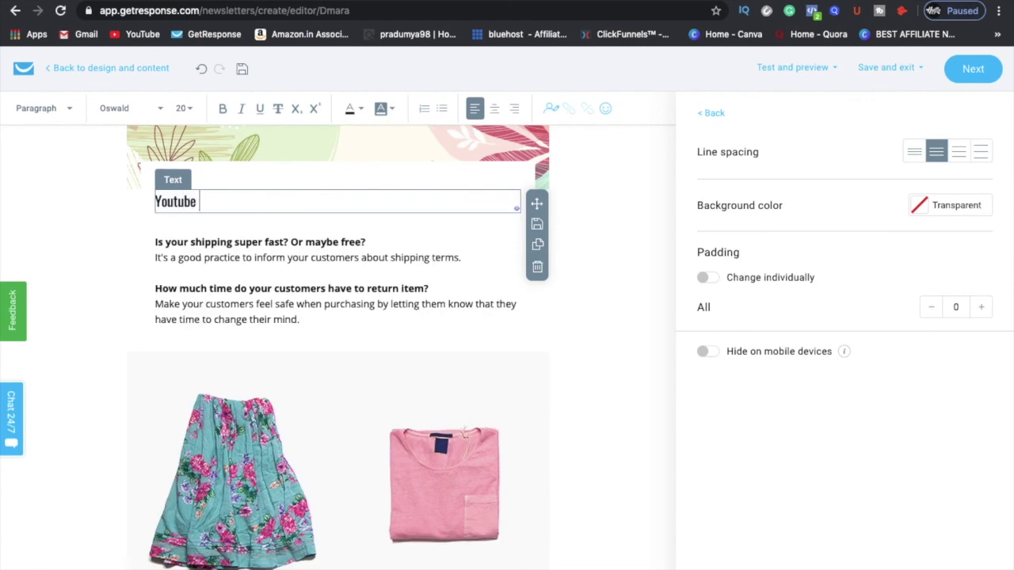
text(Tutorial)
scroll(496, 263, up, 4)
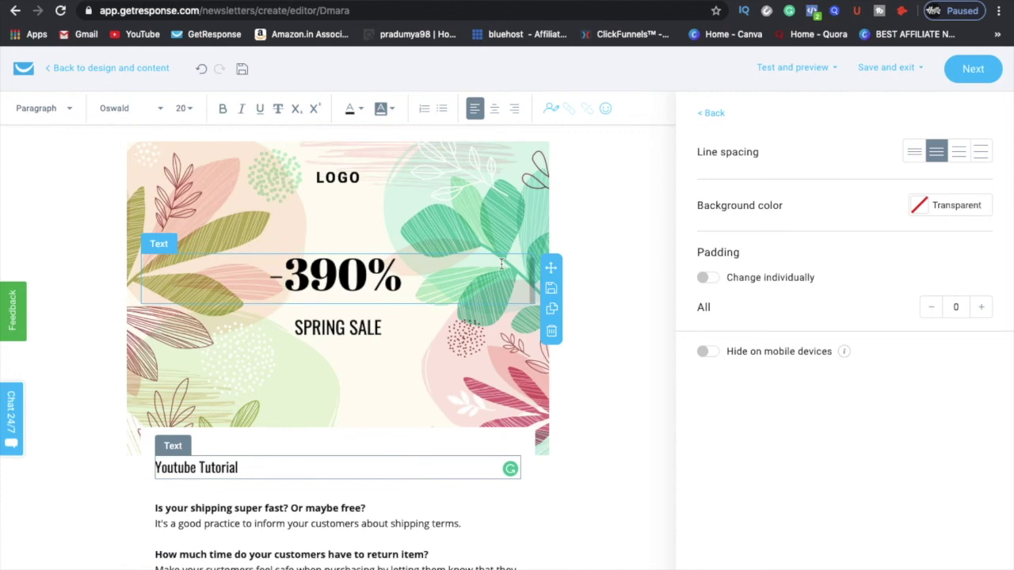
scroll(561, 420, down, 10)
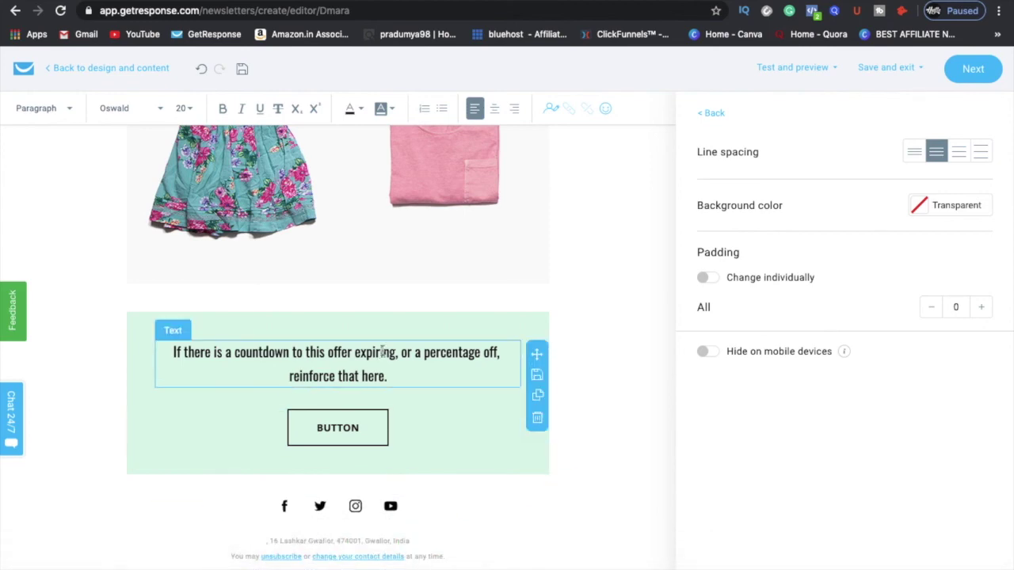
scroll(383, 351, up, 10)
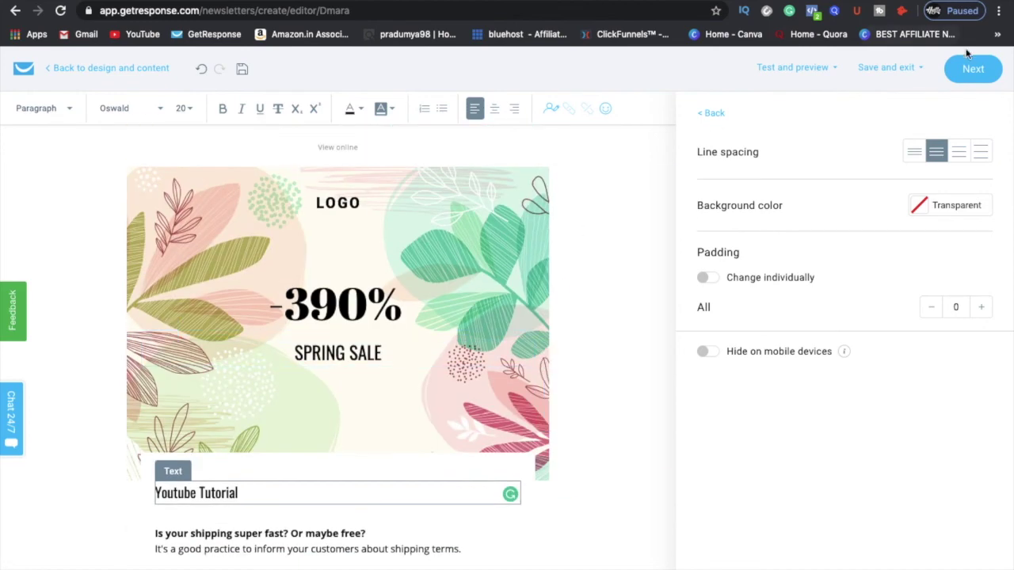
click(969, 69)
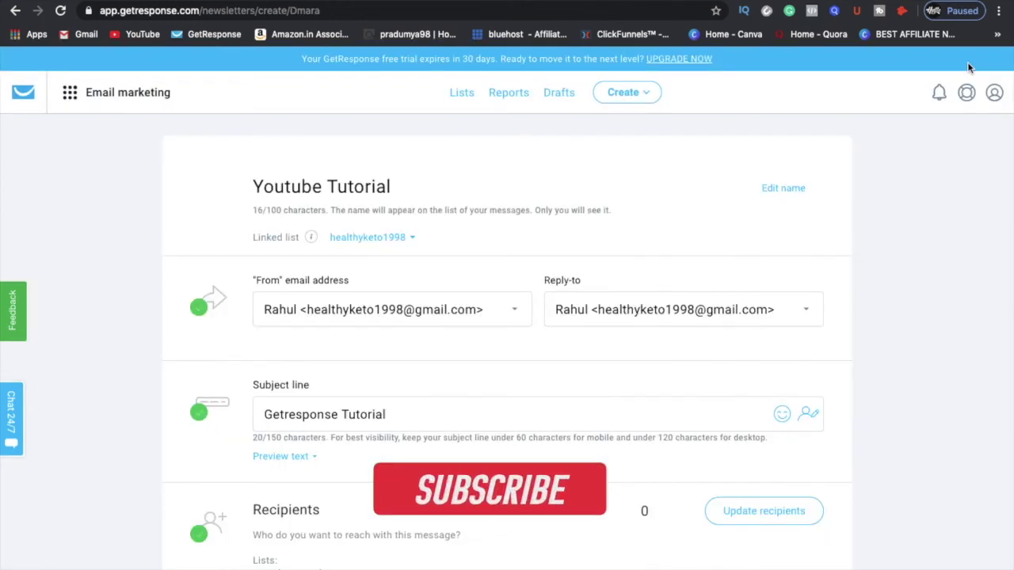
Step: Send a test message of the newsletter to the account's own email address
scroll(784, 506, down, 5)
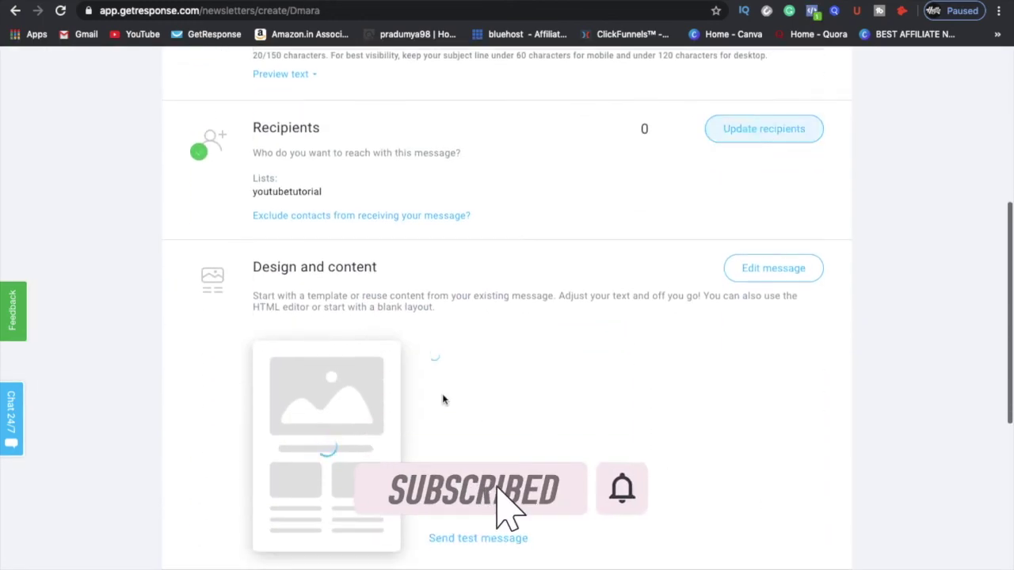
scroll(230, 436, down, 3)
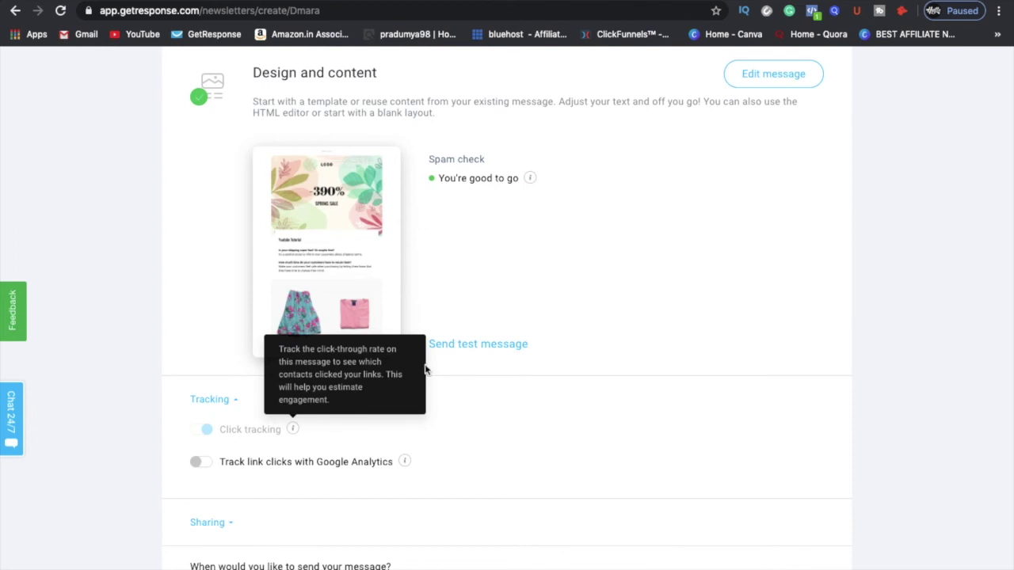
click(465, 346)
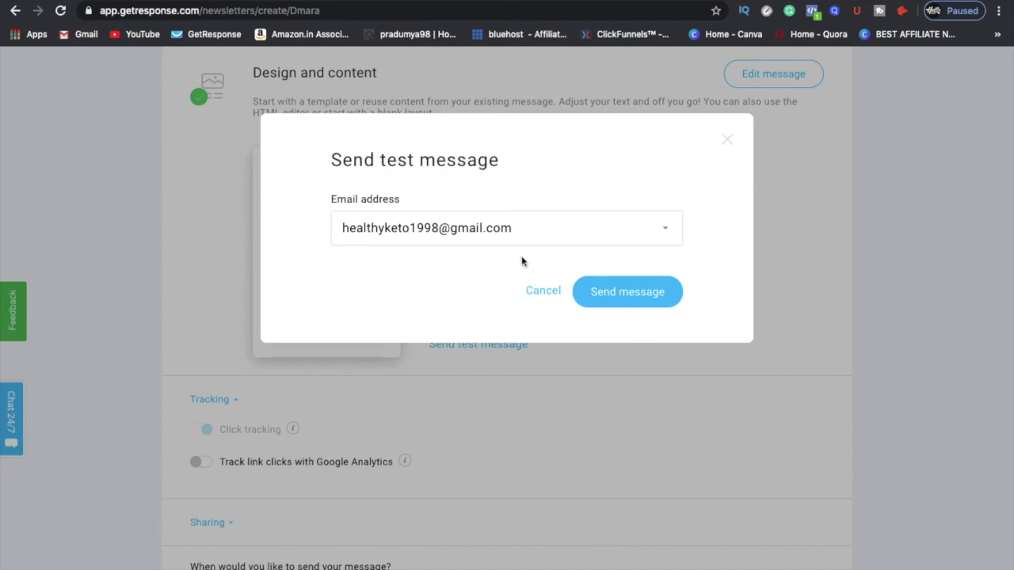
click(626, 292)
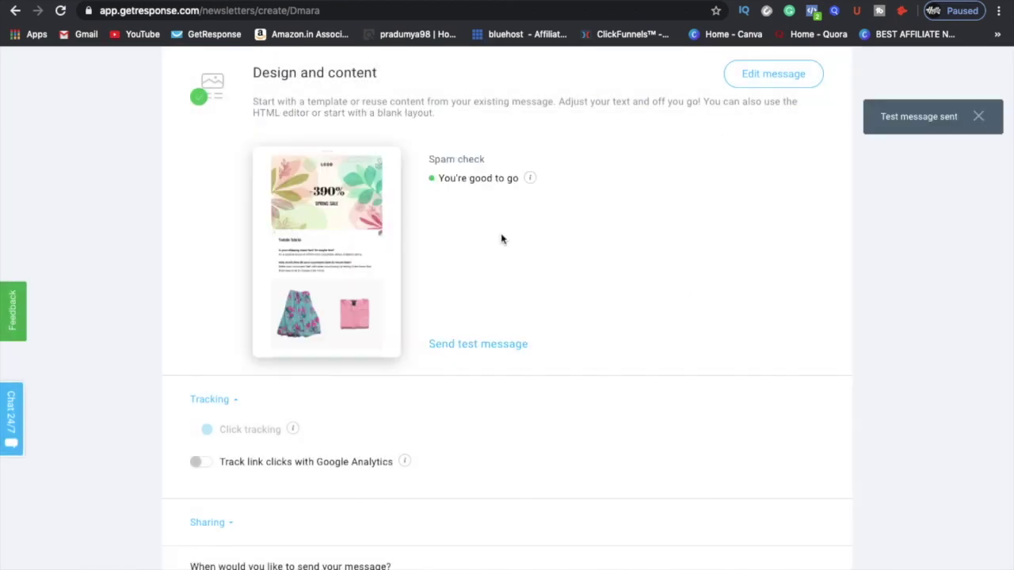
Step: Choose Send immediately, switch on Perfect timing, and send the newsletter
scroll(551, 403, down, 3)
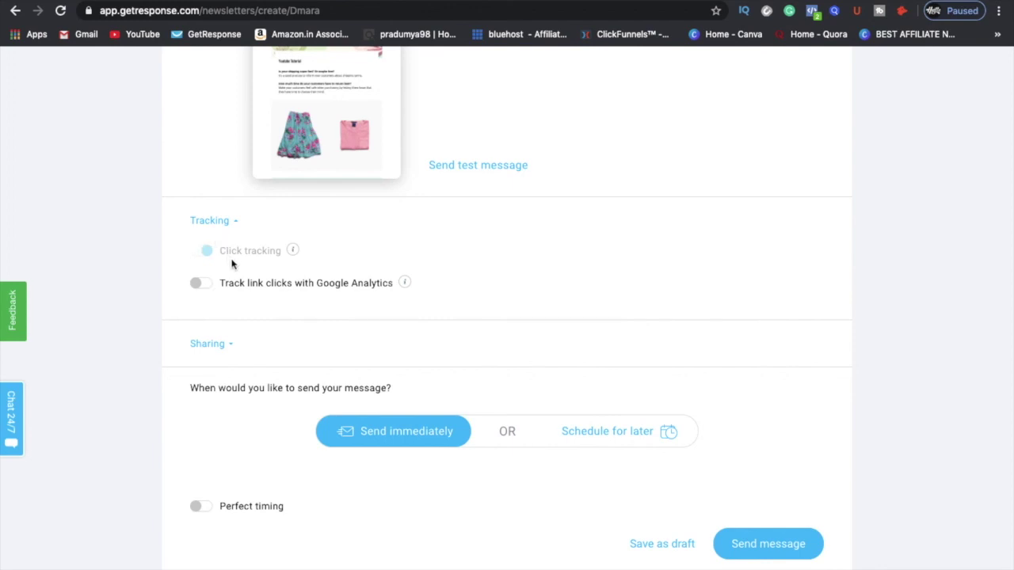
scroll(350, 445, down, 1)
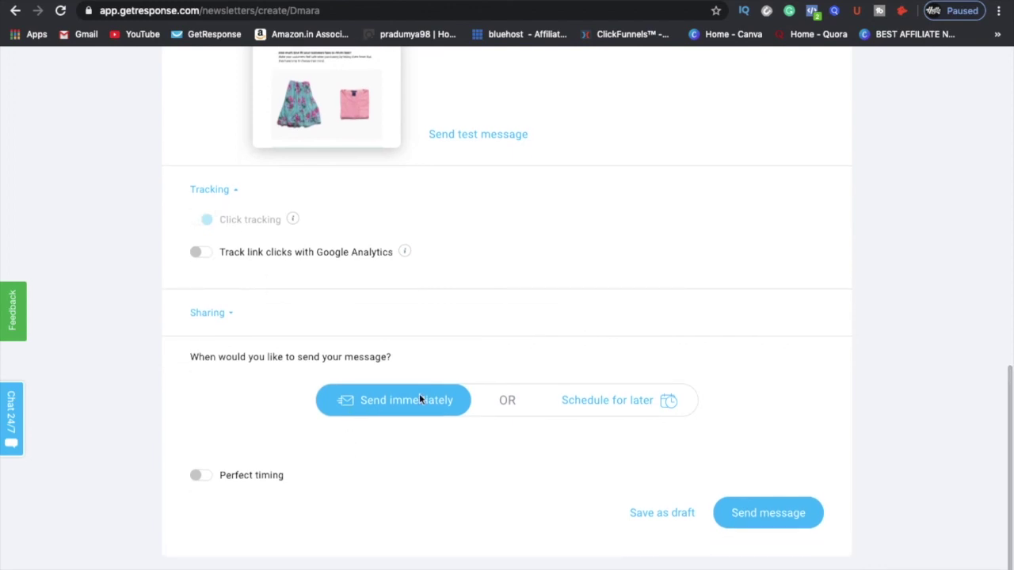
click(639, 415)
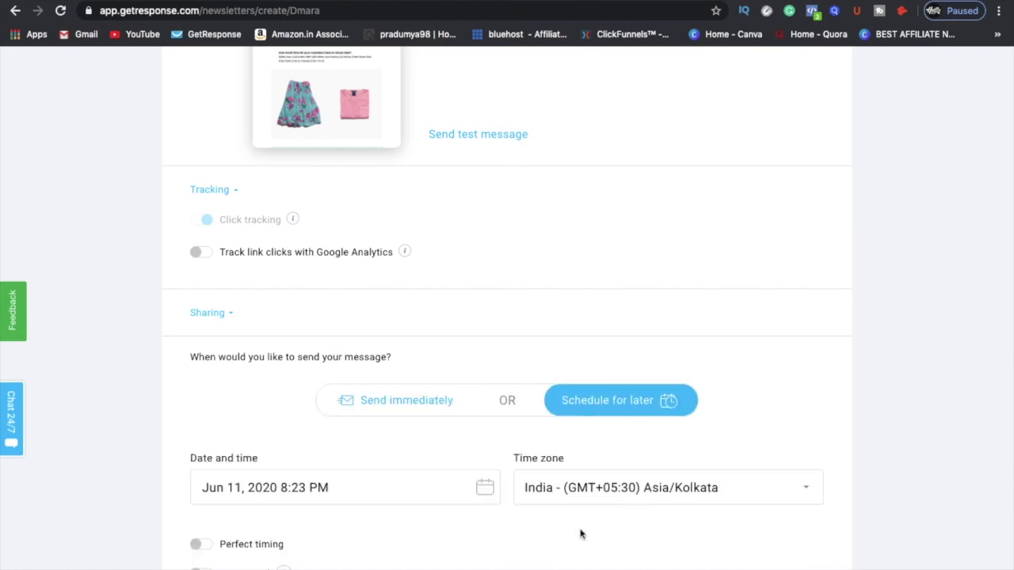
scroll(579, 534, down, 1)
click(420, 370)
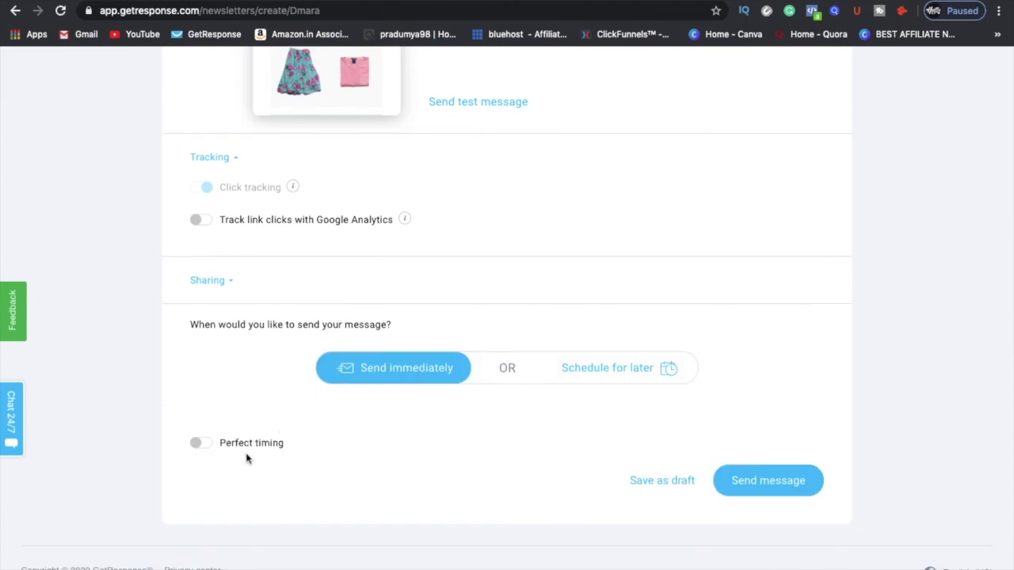
click(201, 444)
click(202, 444)
click(201, 445)
click(782, 489)
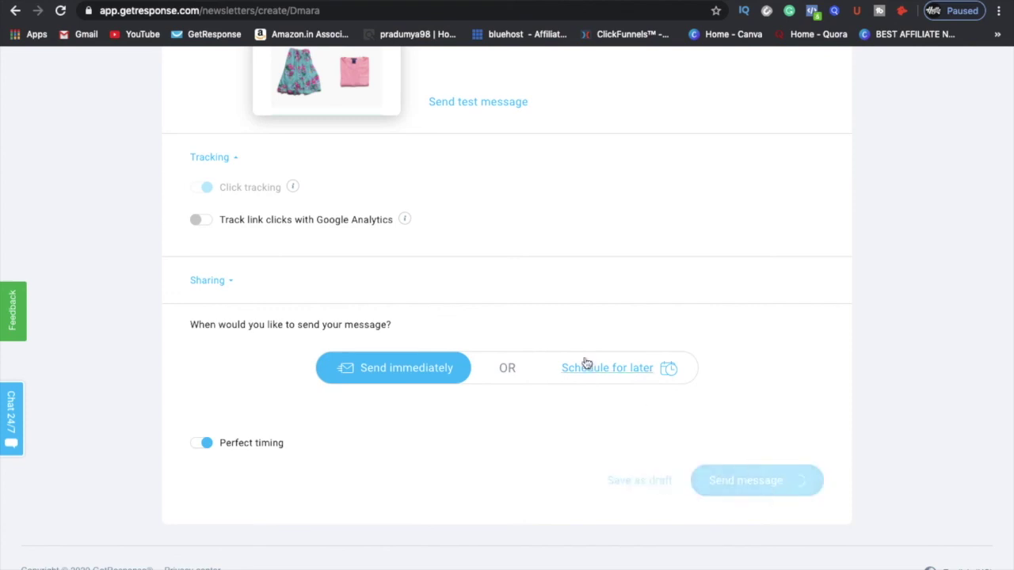
scroll(575, 336, up, 2)
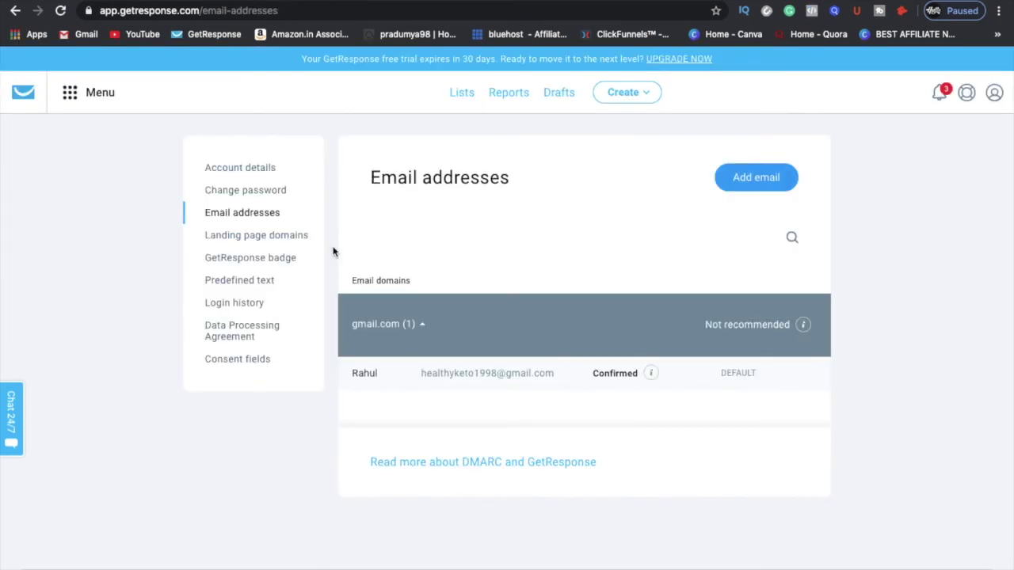
Step: Return to the dashboard, look over Add contacts, then open the Menu of tools
click(23, 93)
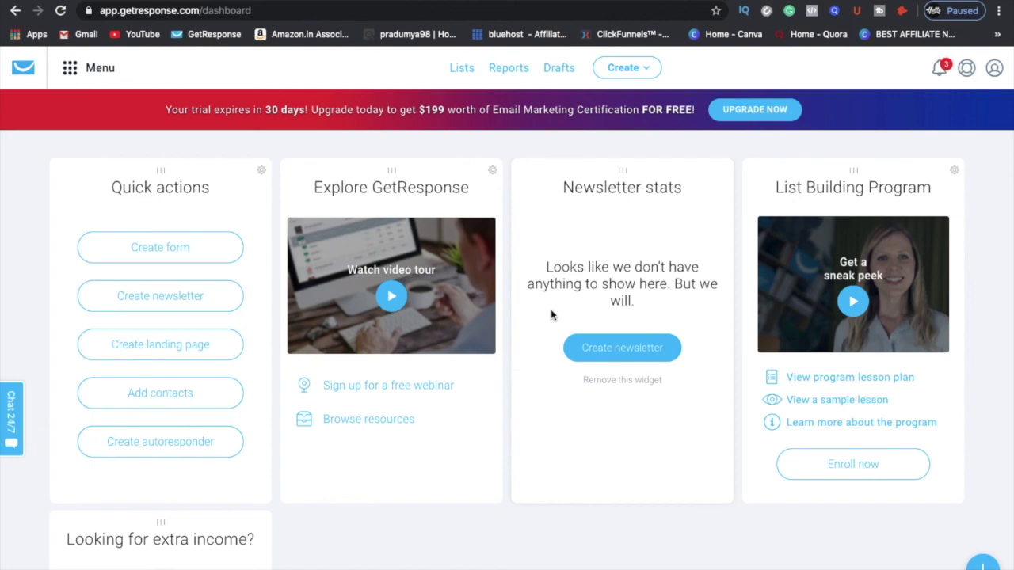
click(169, 396)
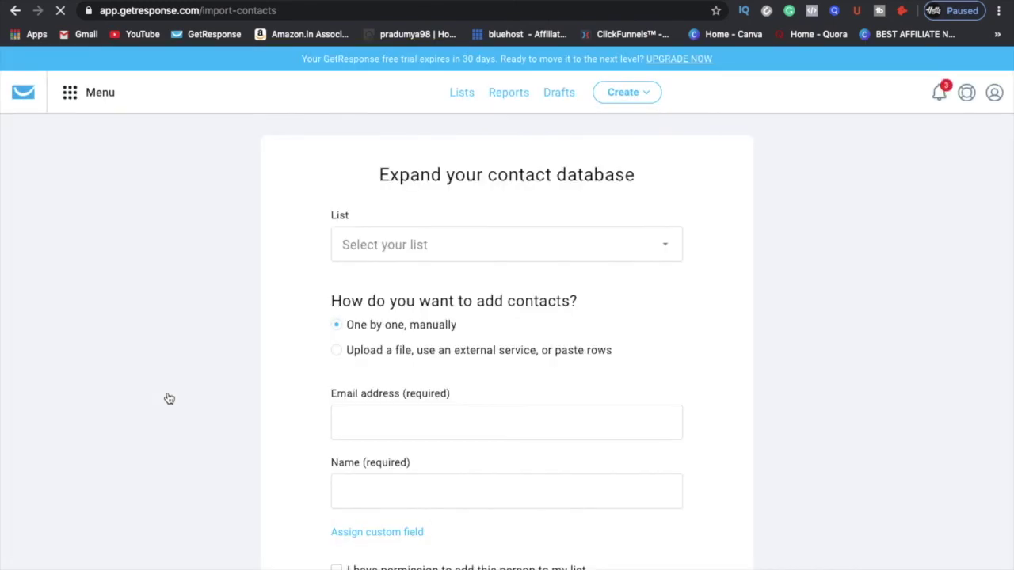
scroll(476, 396, down, 2)
scroll(476, 396, up, 2)
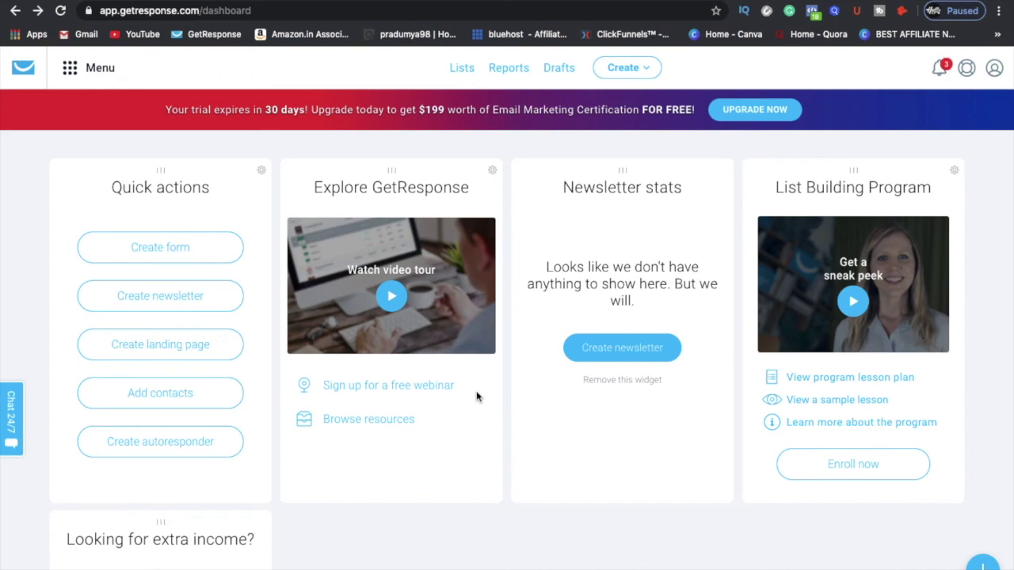
click(89, 70)
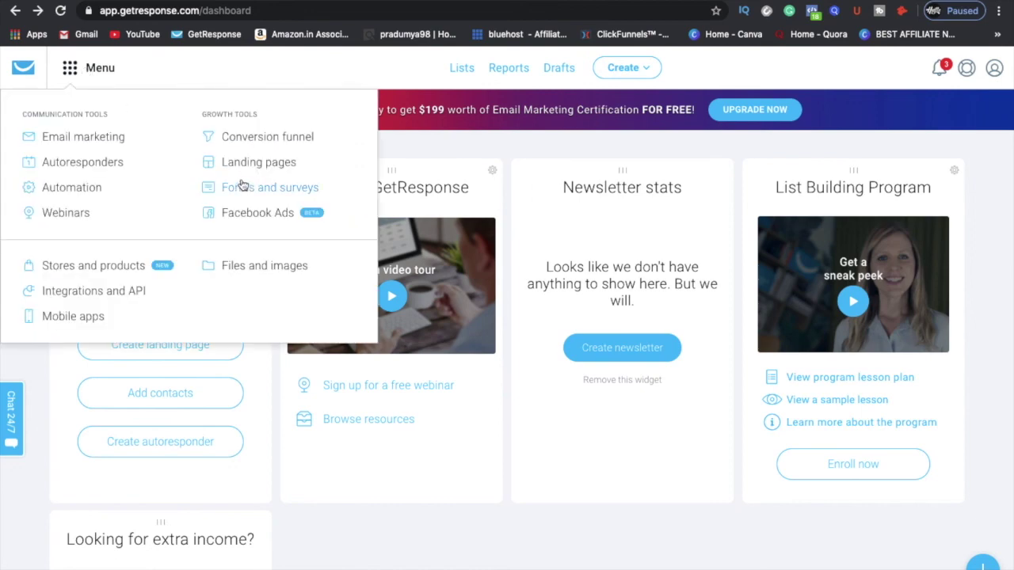